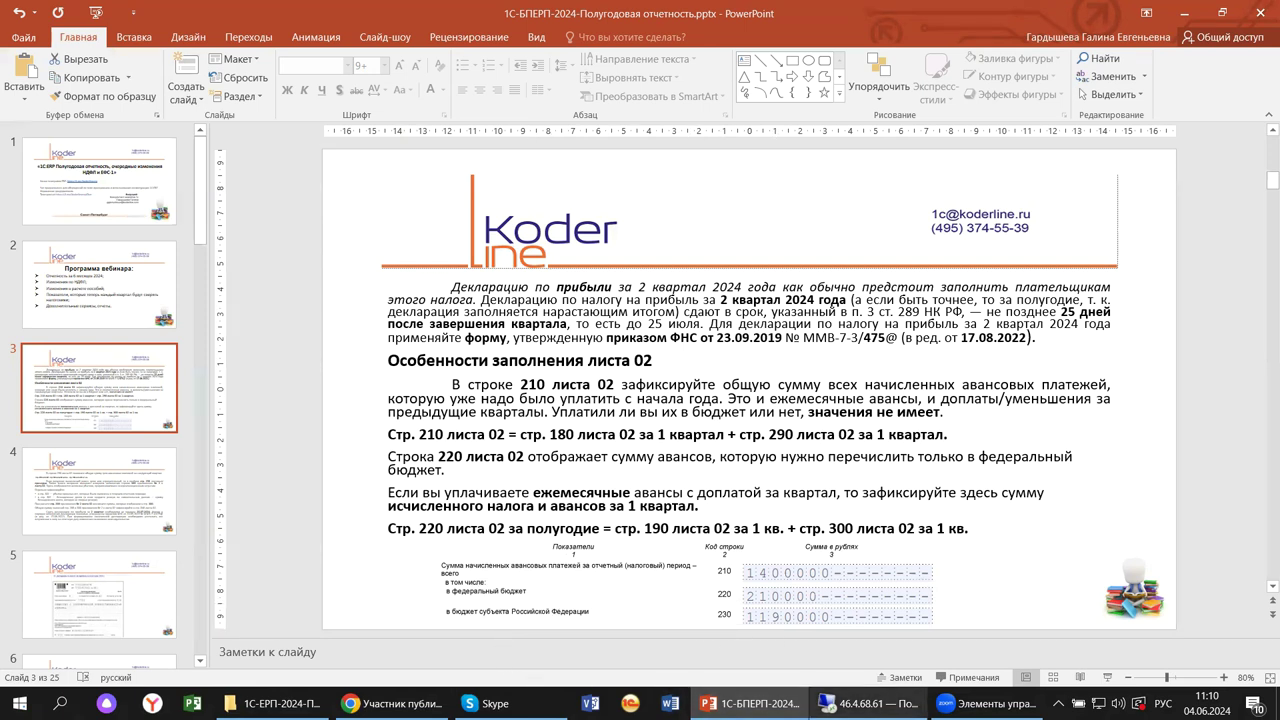
Switch to the 1C:ERP remote desktop session, open the regulated reports list in «Регламентированный учет», and dismiss the 1С-Отчетность promotion
{"action": "mouse_move", "coordinate": [865, 703]}
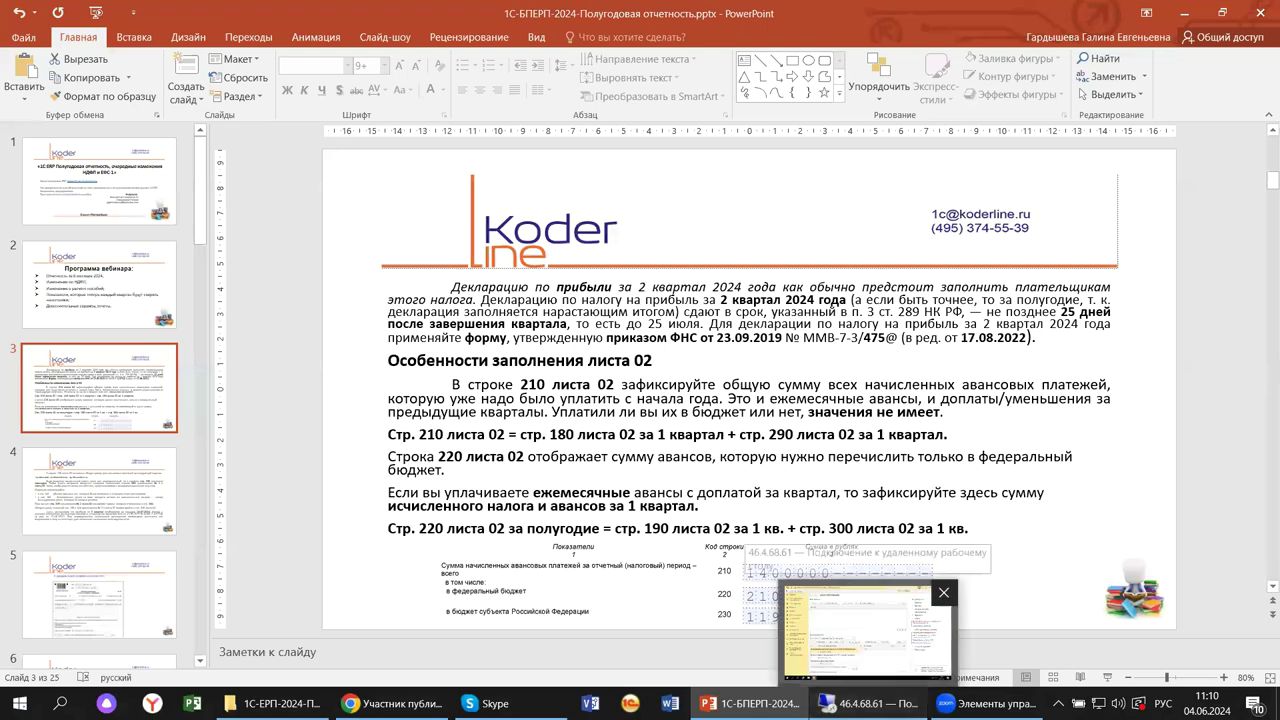
{"action": "left_click", "coordinate": [868, 632]}
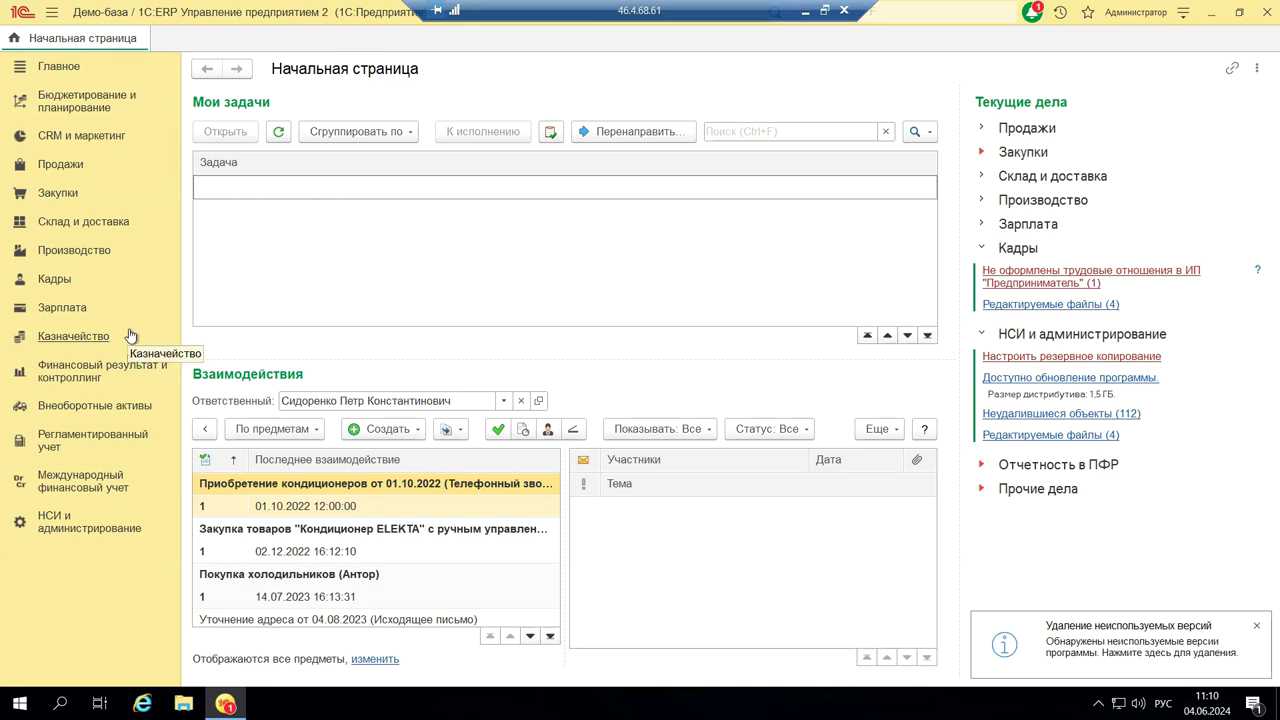
{"action": "left_click", "coordinate": [97, 444]}
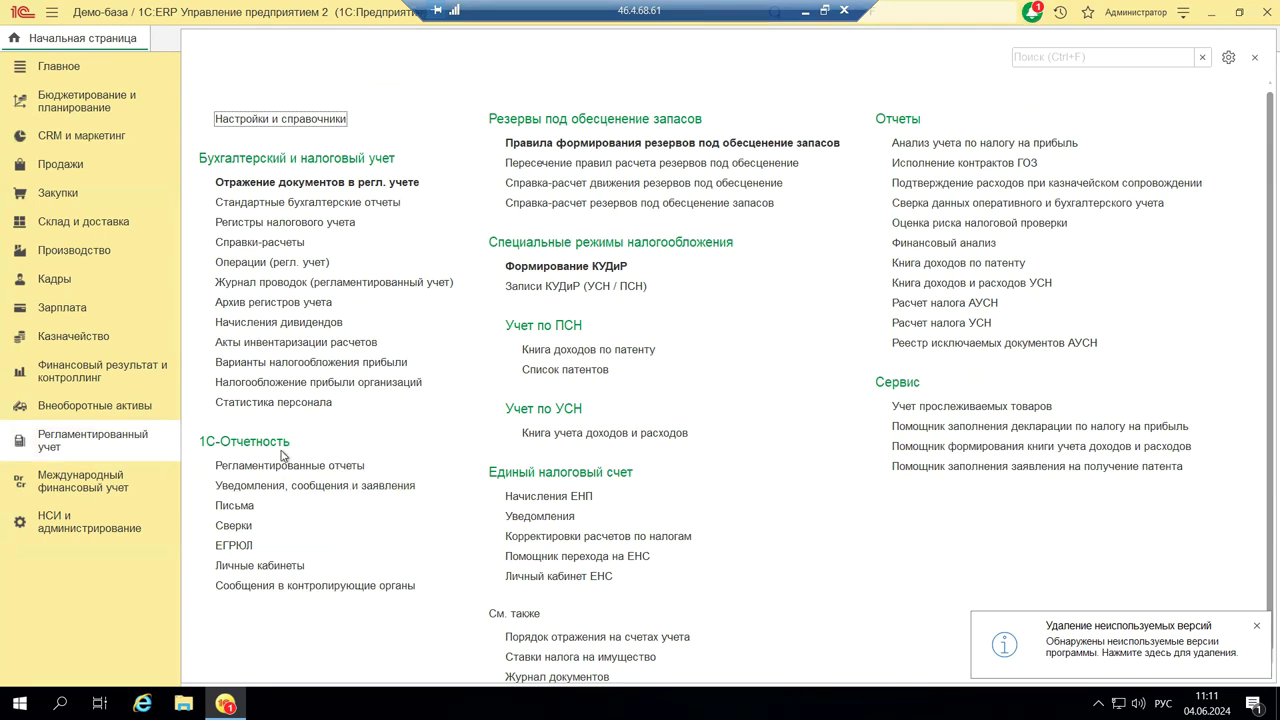
{"action": "left_click", "coordinate": [260, 467]}
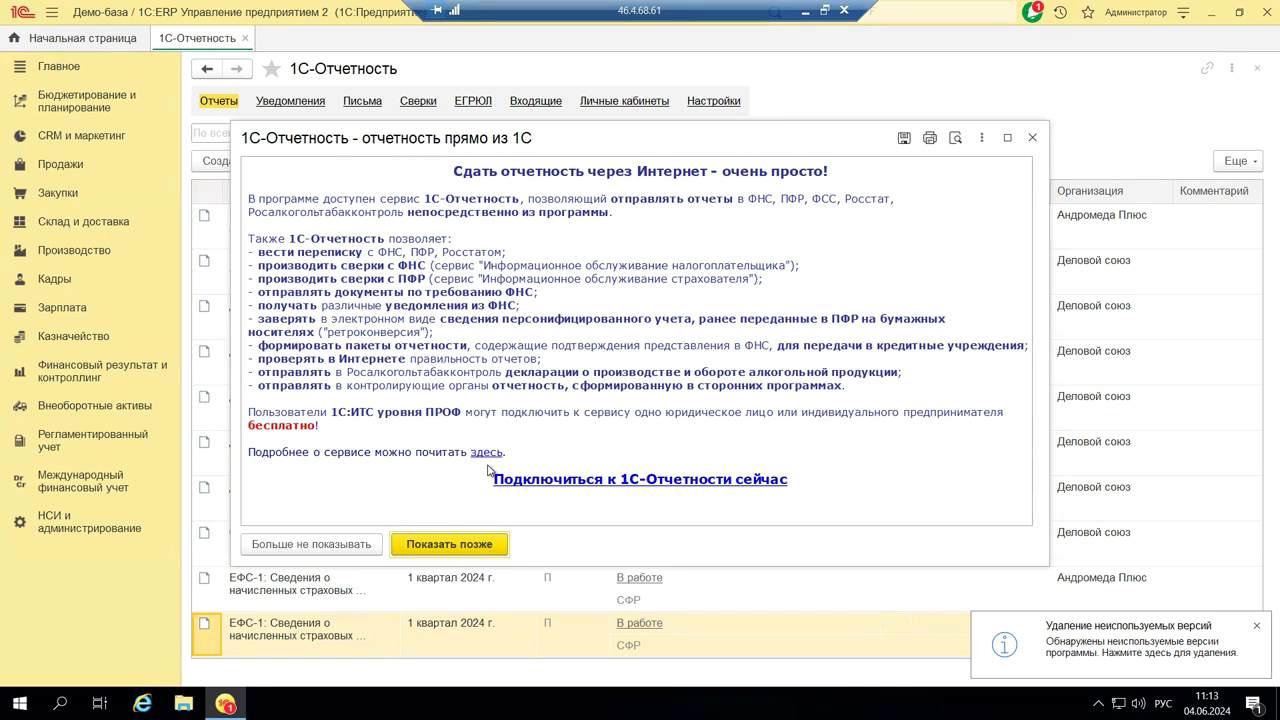
{"action": "left_click", "coordinate": [1034, 139]}
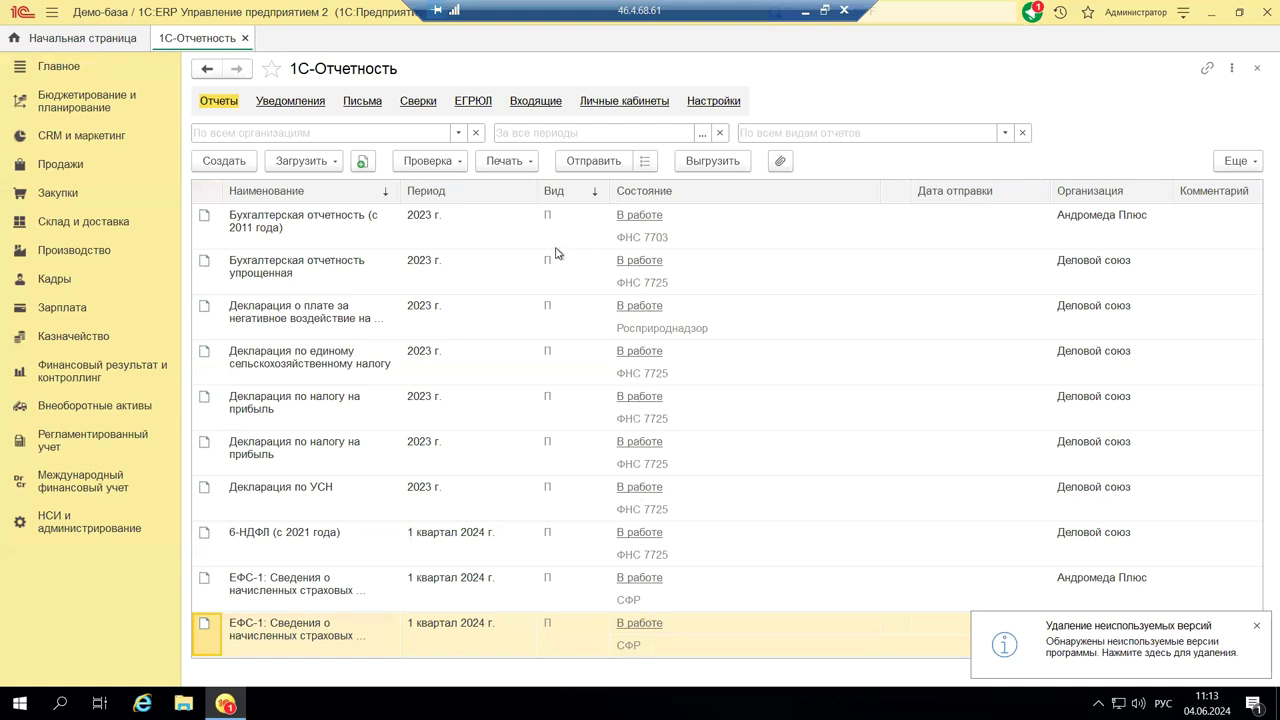
Start a new report of the type «Декларация по налогу на прибыль» from the «Налоговая отчетность» category
{"action": "left_click", "coordinate": [226, 163]}
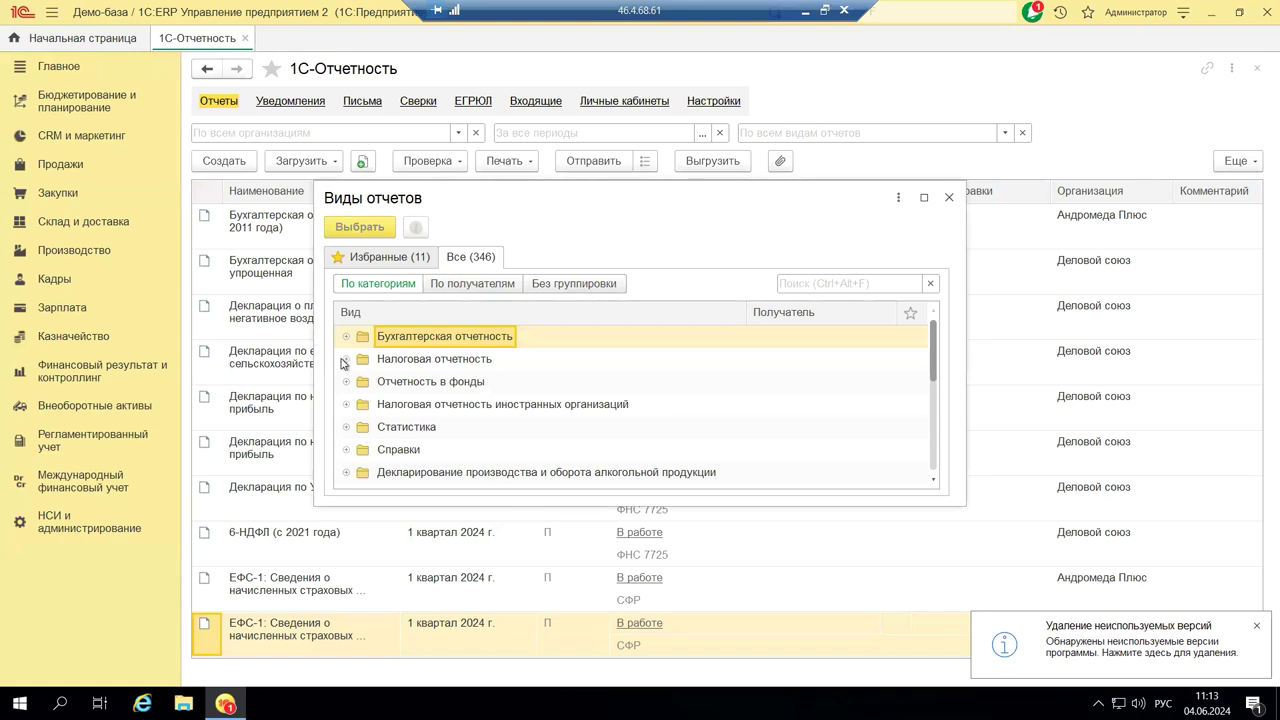
{"action": "left_click", "coordinate": [348, 359]}
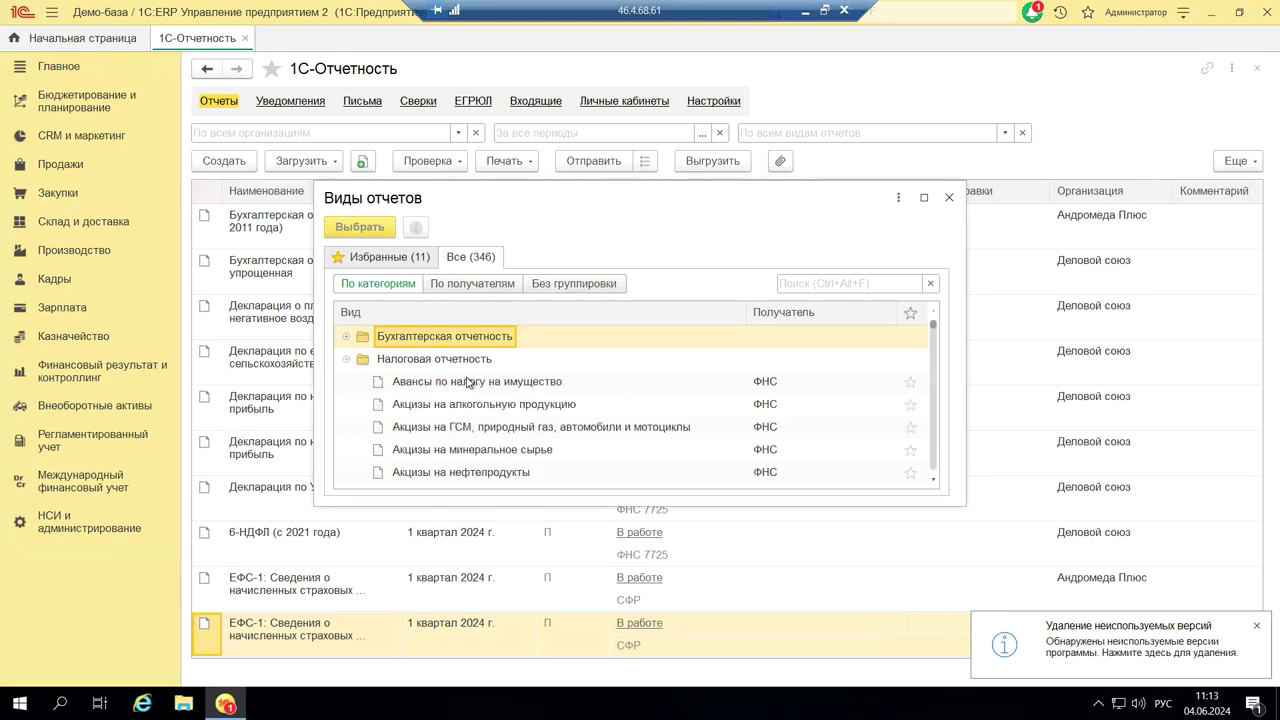
{"action": "scroll", "coordinate": [584, 391], "scroll_direction": "down", "scroll_amount": 3}
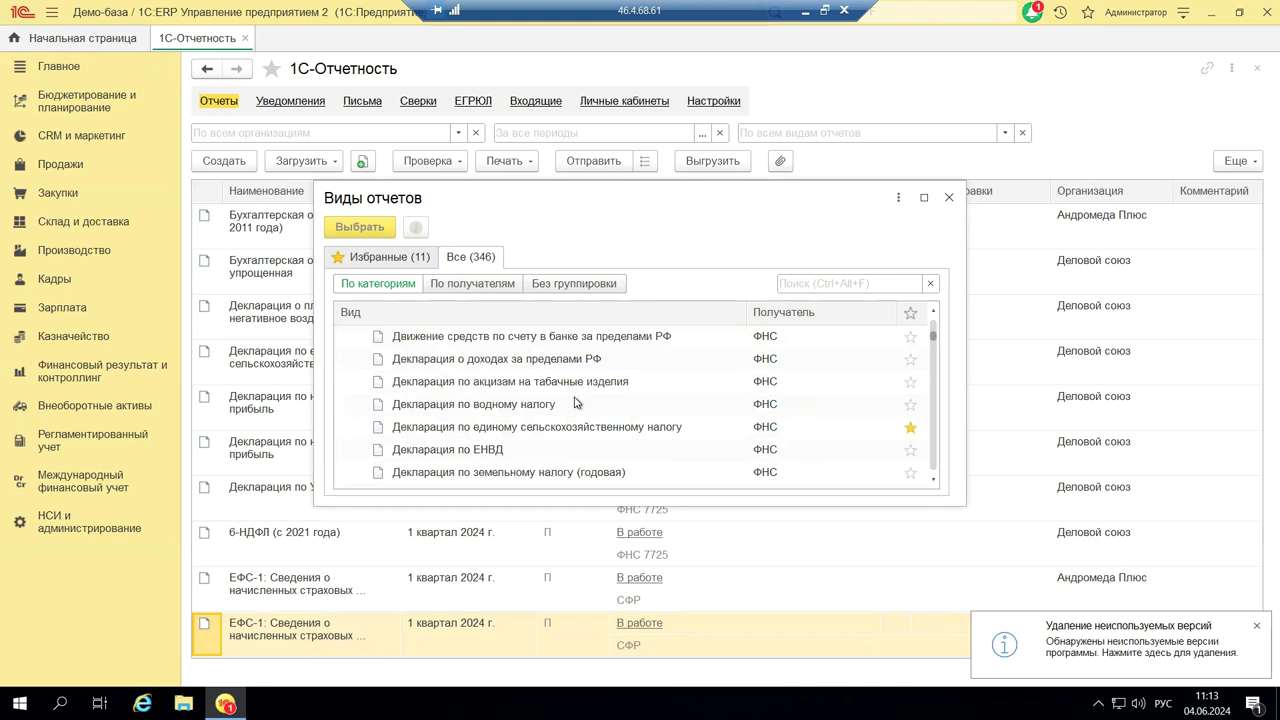
{"action": "scroll", "coordinate": [575, 403], "scroll_direction": "up", "scroll_amount": 1}
{"action": "scroll", "coordinate": [575, 404], "scroll_direction": "down", "scroll_amount": 1}
{"action": "double_click", "coordinate": [538, 456]}
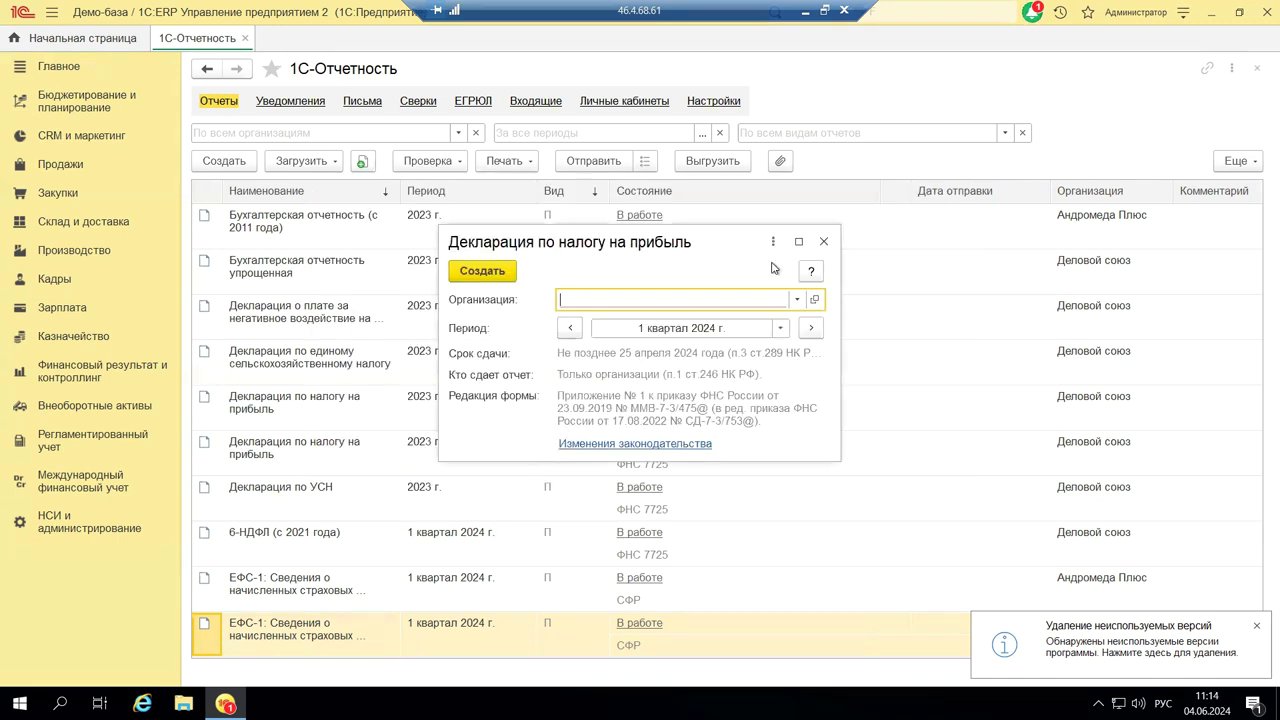
Create the profit tax declaration for Деловой союз for 1 полугодие 2024 г. and fill it in automatically
{"action": "left_click", "coordinate": [797, 299]}
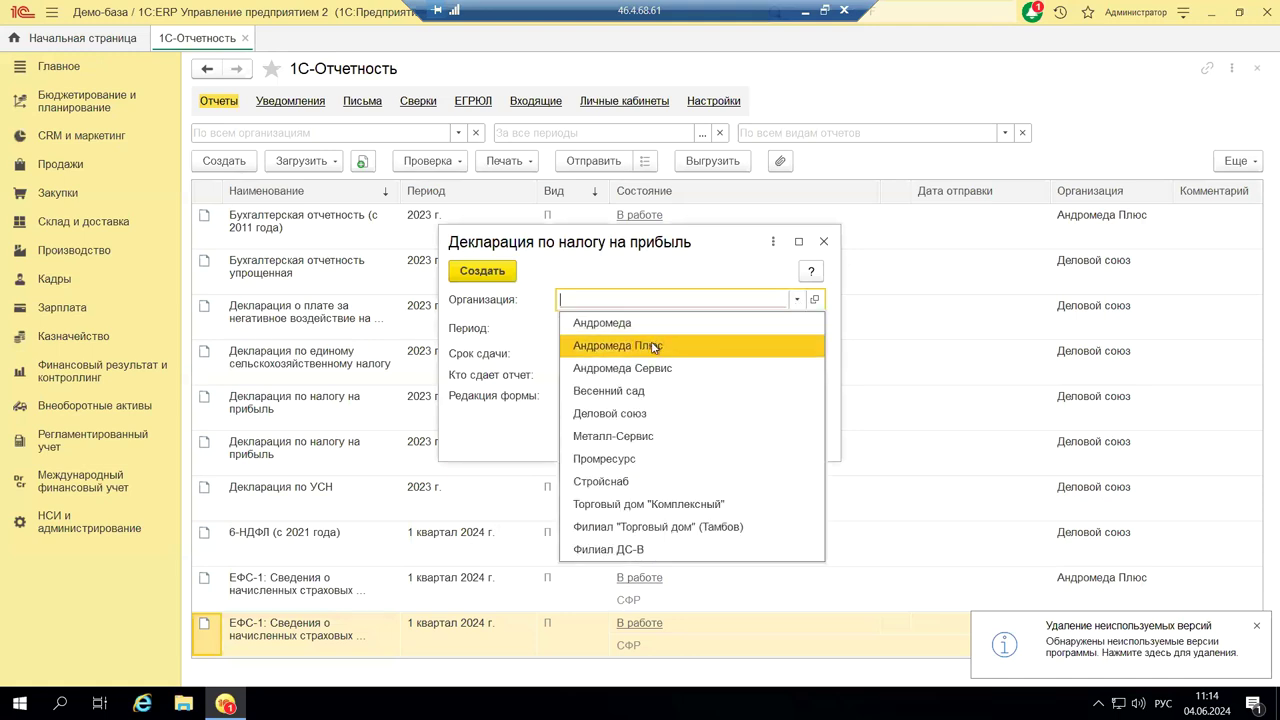
{"action": "left_click", "coordinate": [624, 417]}
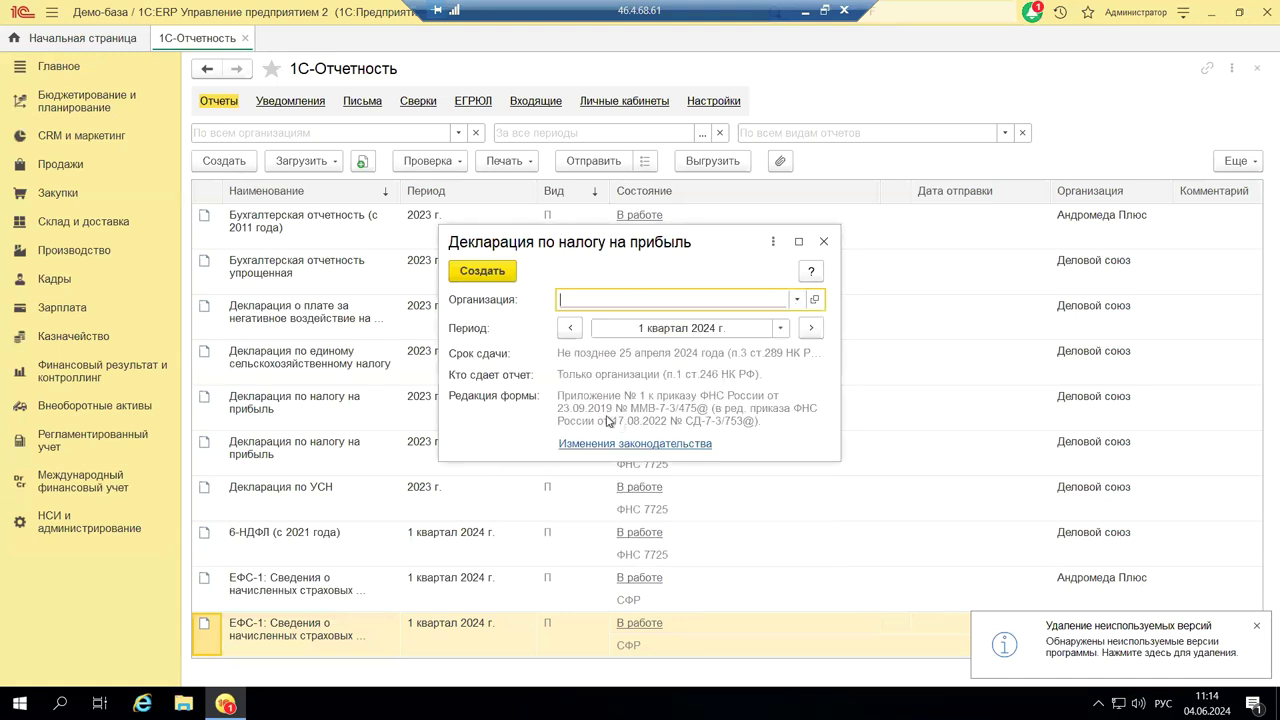
{"action": "left_click", "coordinate": [811, 328]}
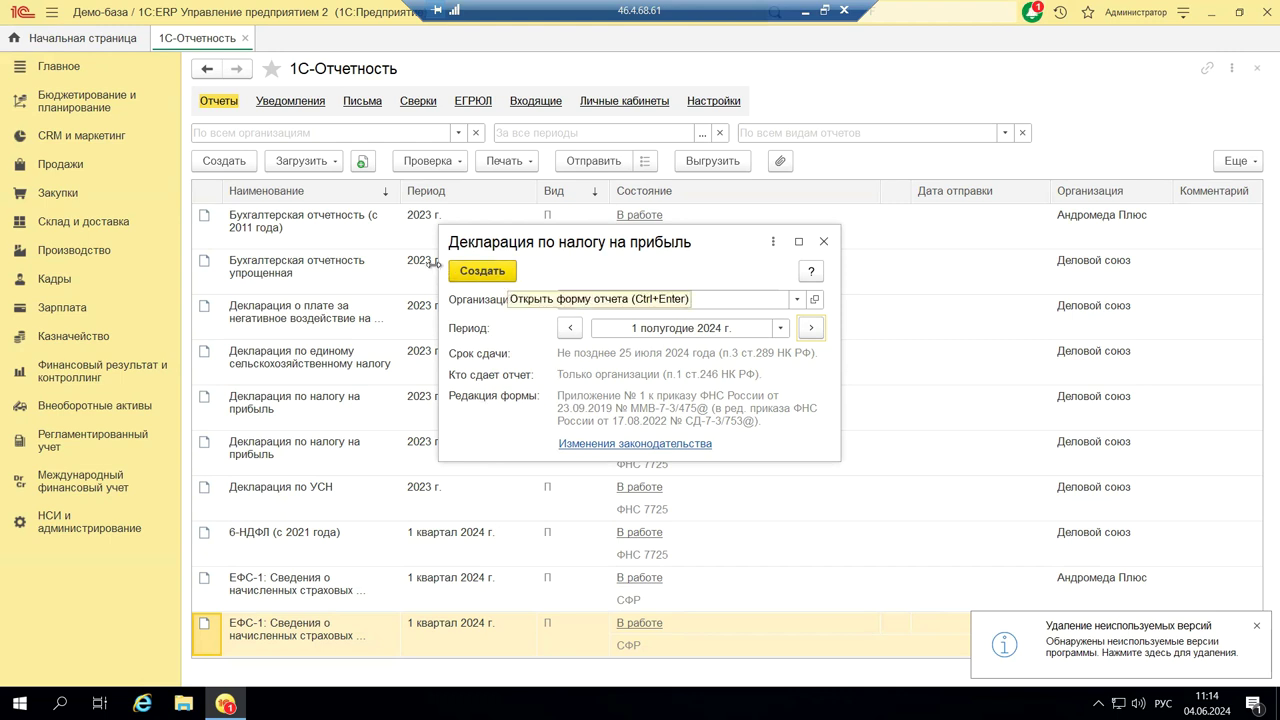
{"action": "left_click", "coordinate": [466, 276]}
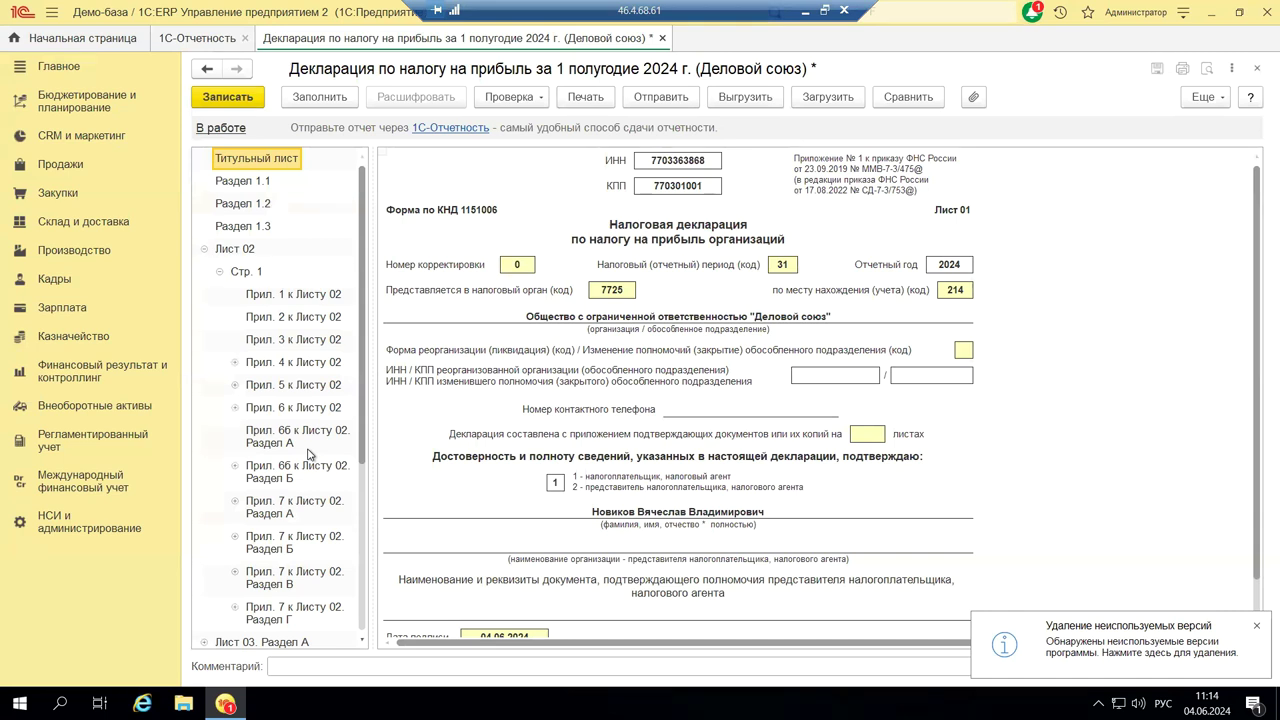
{"action": "left_click", "coordinate": [322, 100]}
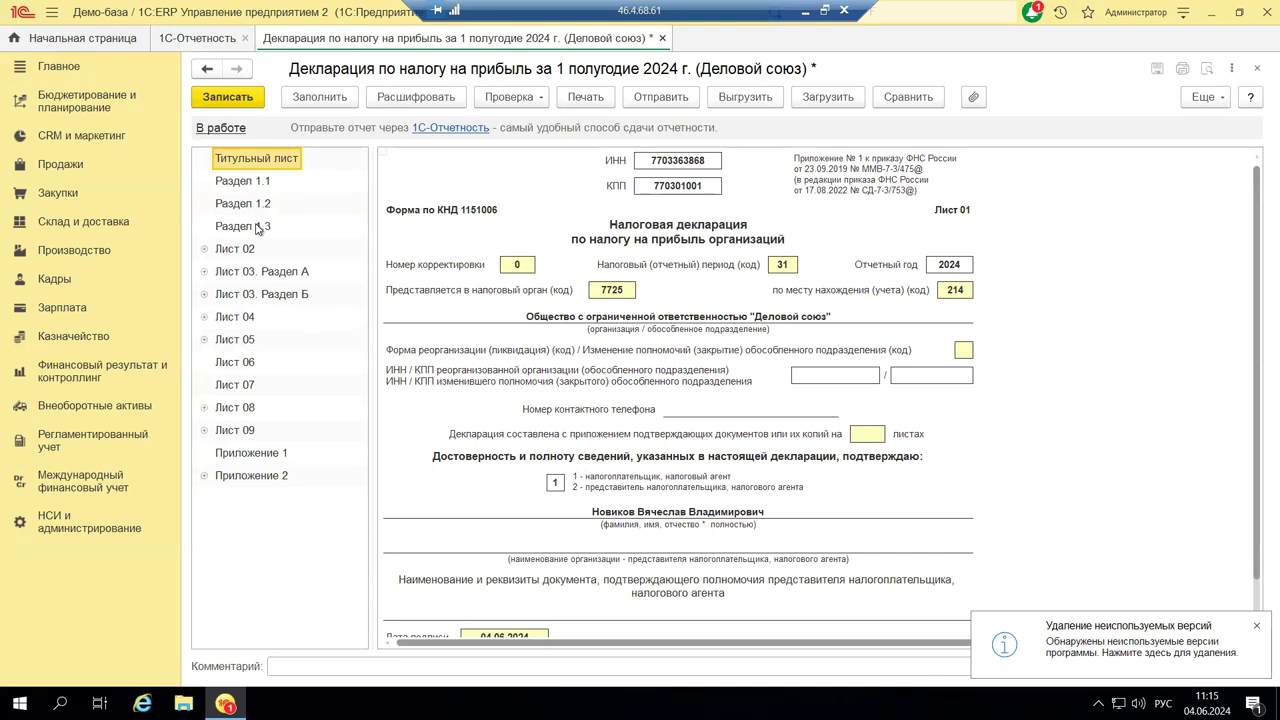
Expand Лист 02 and its Стр. 1 in the section tree, and review the title page and sections 1.1, 1.2 and 1.3
{"action": "left_click", "coordinate": [204, 251]}
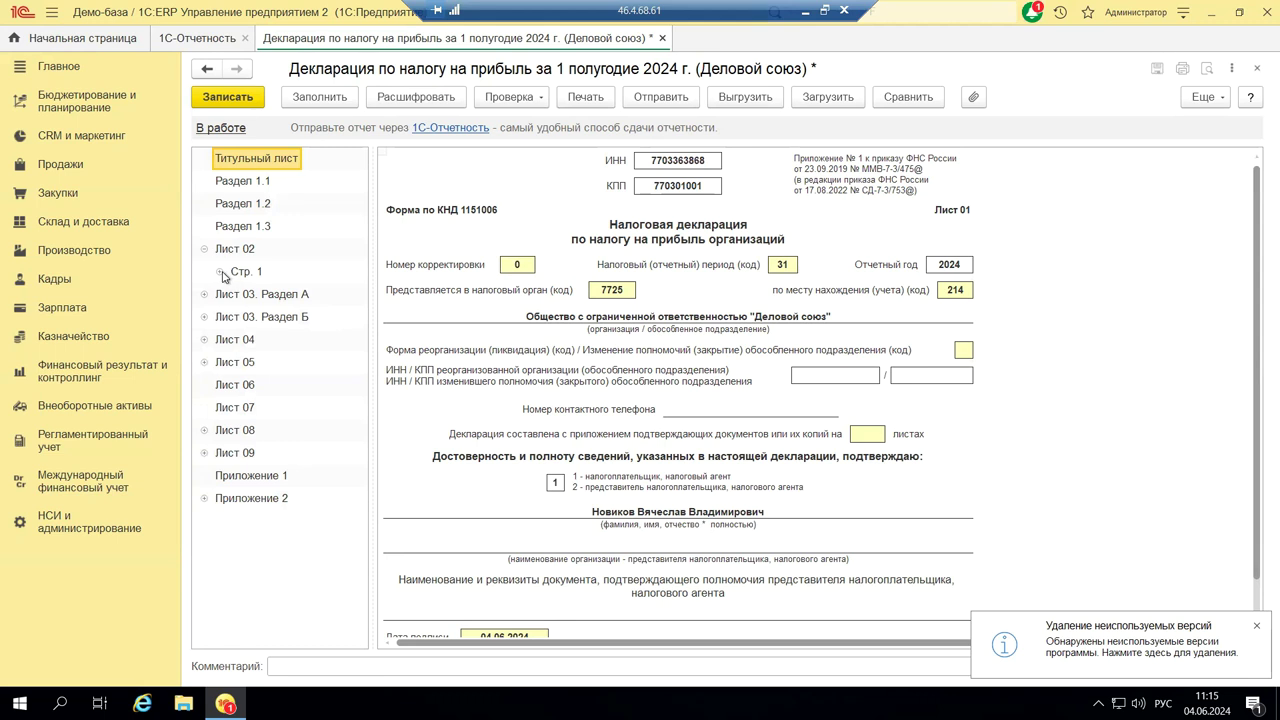
{"action": "left_click", "coordinate": [221, 272]}
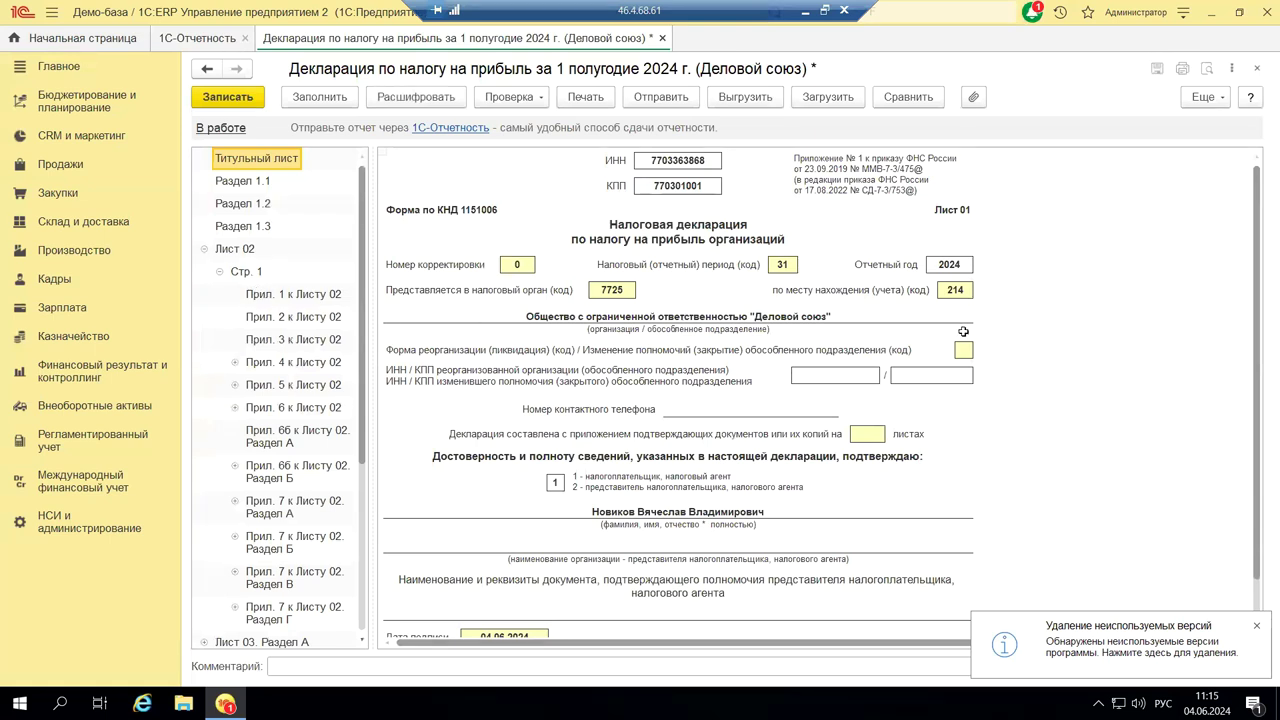
{"action": "scroll", "coordinate": [771, 347], "scroll_direction": "down", "scroll_amount": 2}
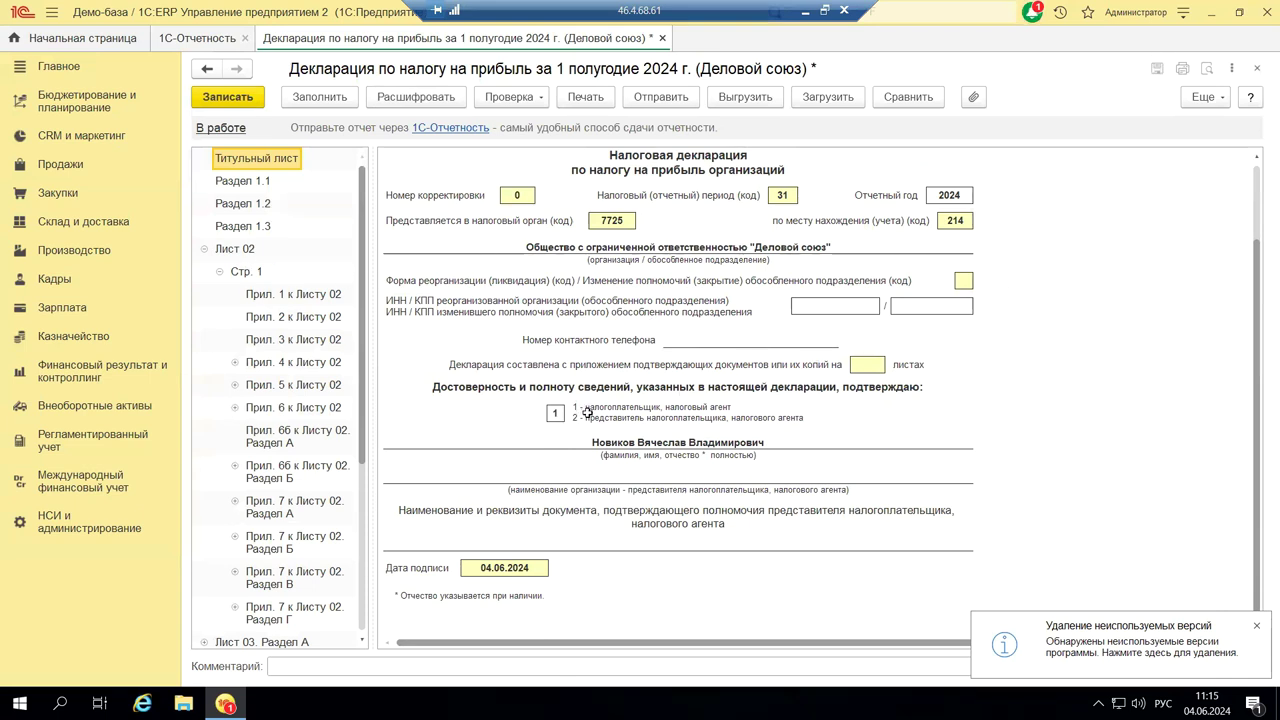
{"action": "scroll", "coordinate": [587, 411], "scroll_direction": "up", "scroll_amount": 2}
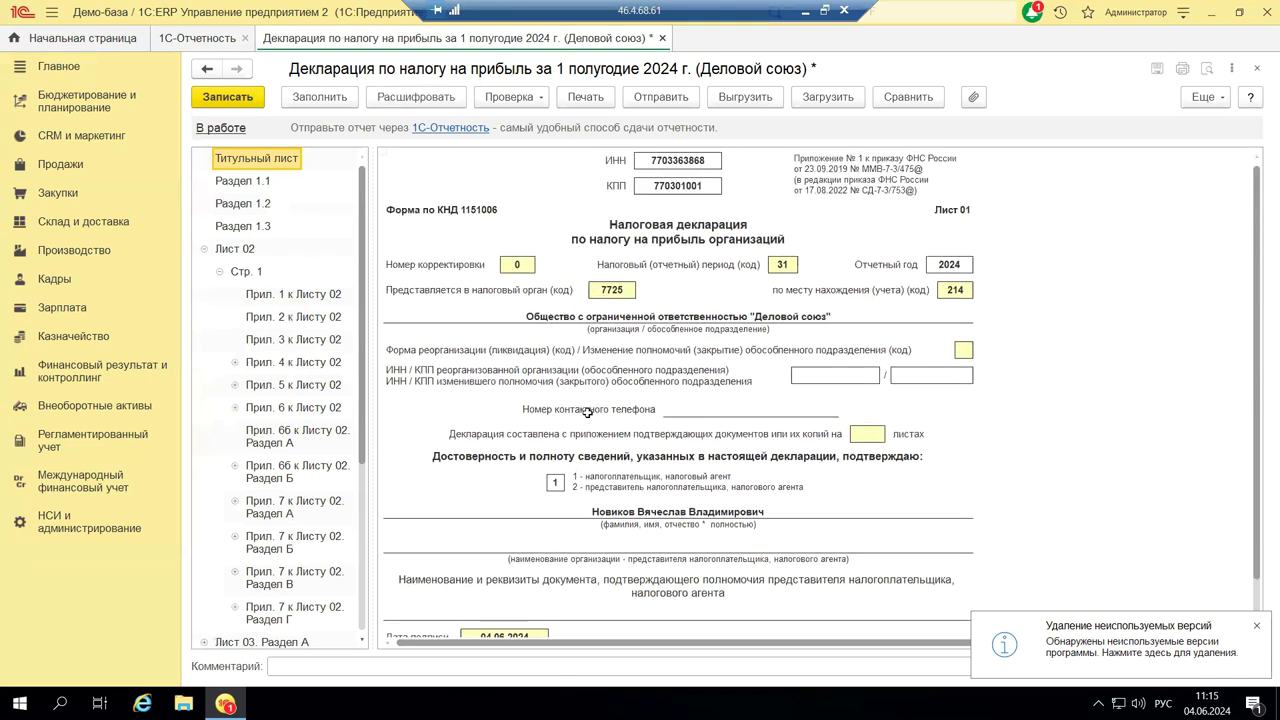
{"action": "left_click", "coordinate": [239, 184]}
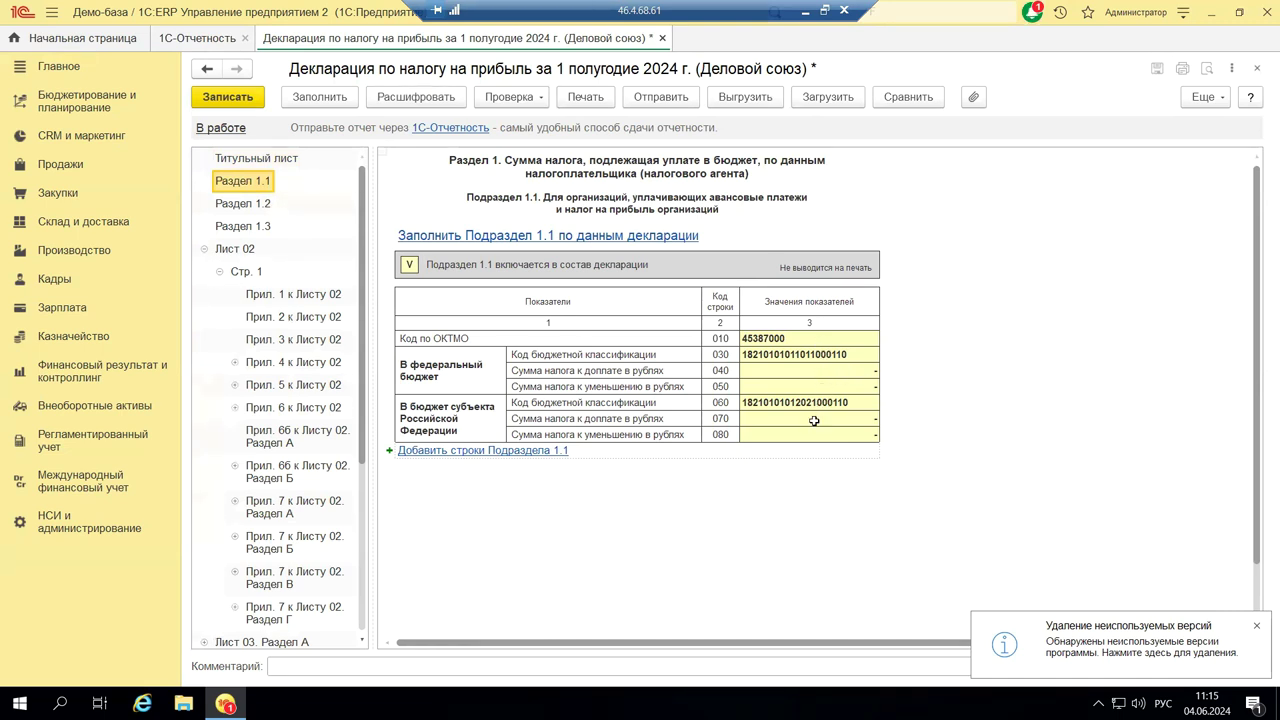
{"action": "left_click", "coordinate": [245, 207]}
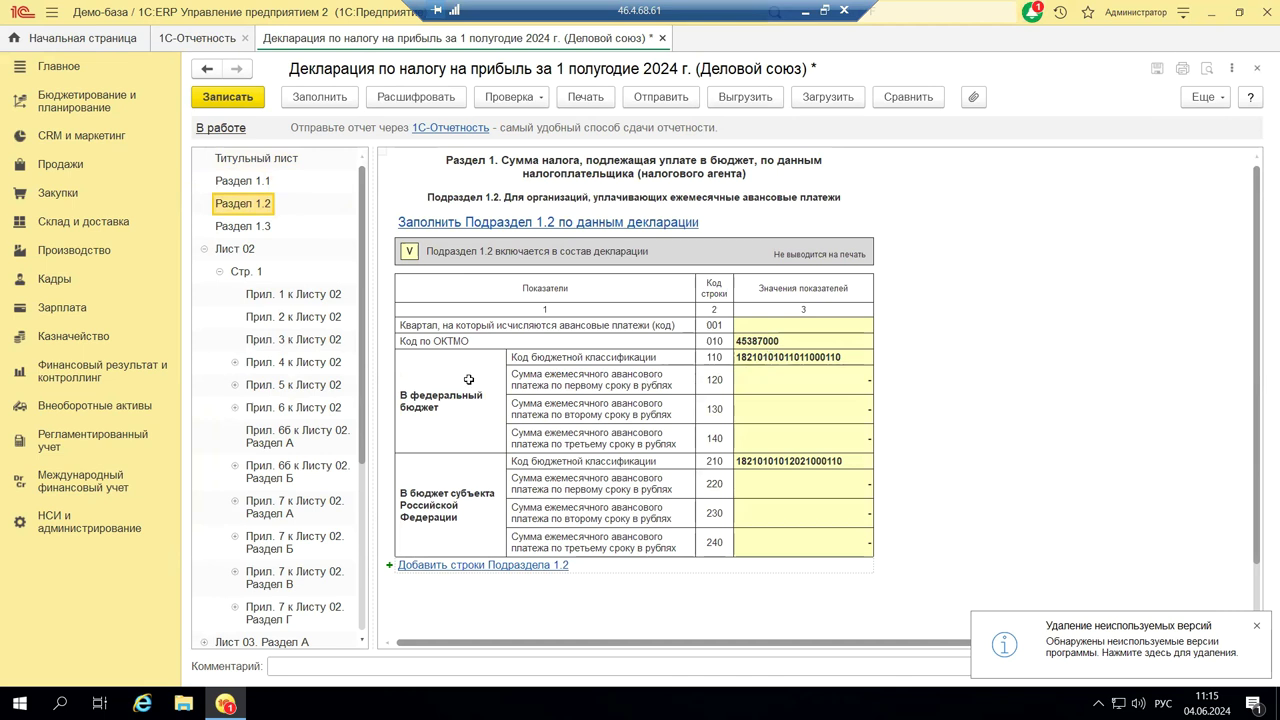
{"action": "left_click", "coordinate": [245, 229]}
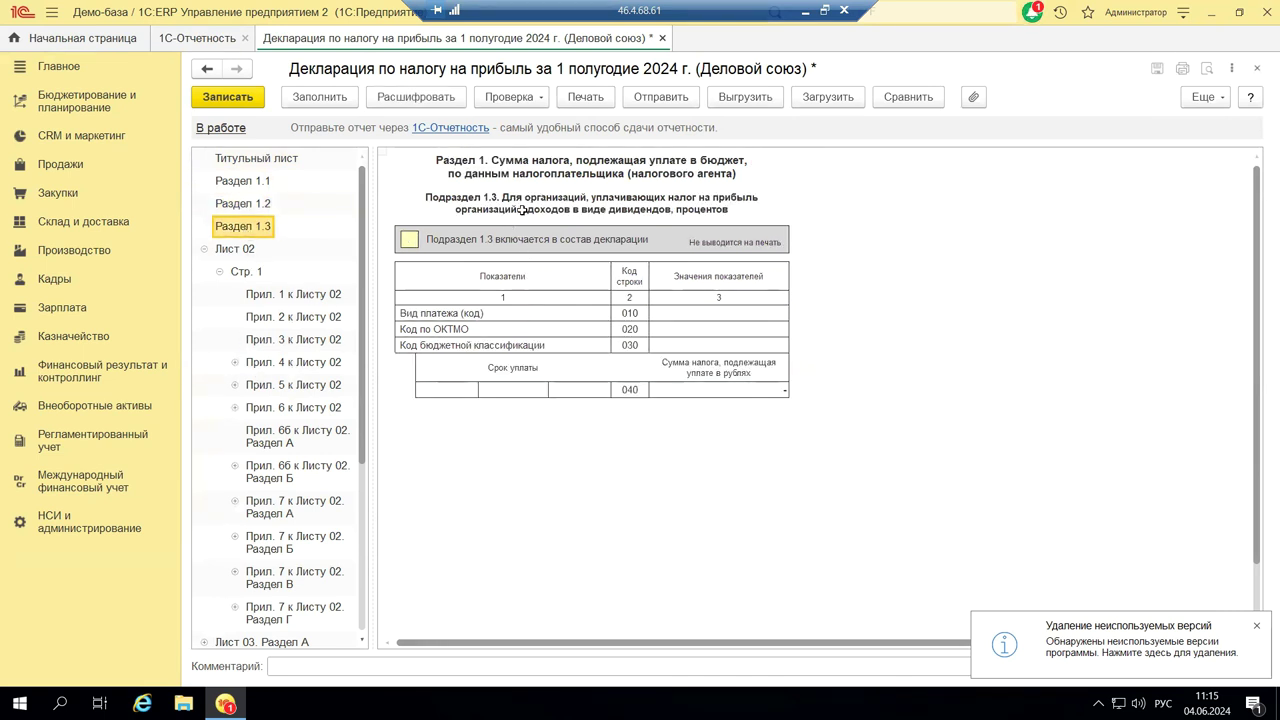
Open Лист 02 and examine its taxpayer attribute codes and the tax calculation lines, including tax rates and advance payments
{"action": "left_click", "coordinate": [222, 252]}
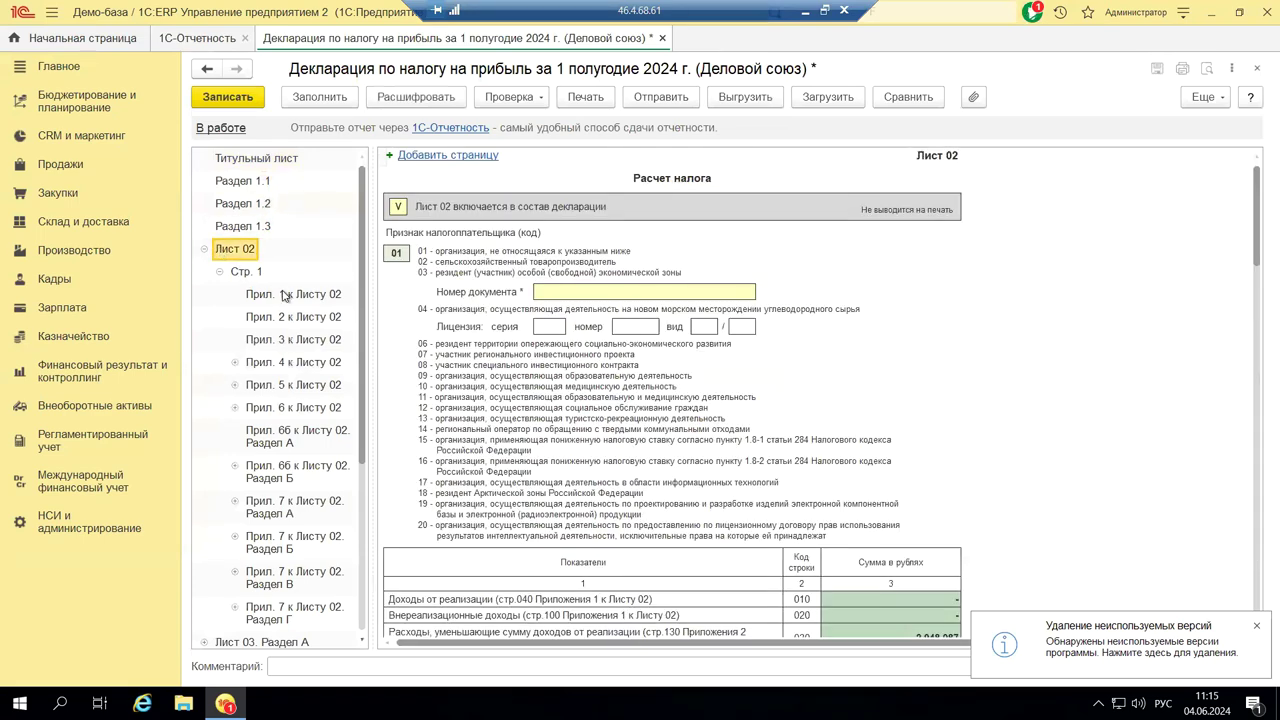
{"action": "left_click", "coordinate": [559, 297]}
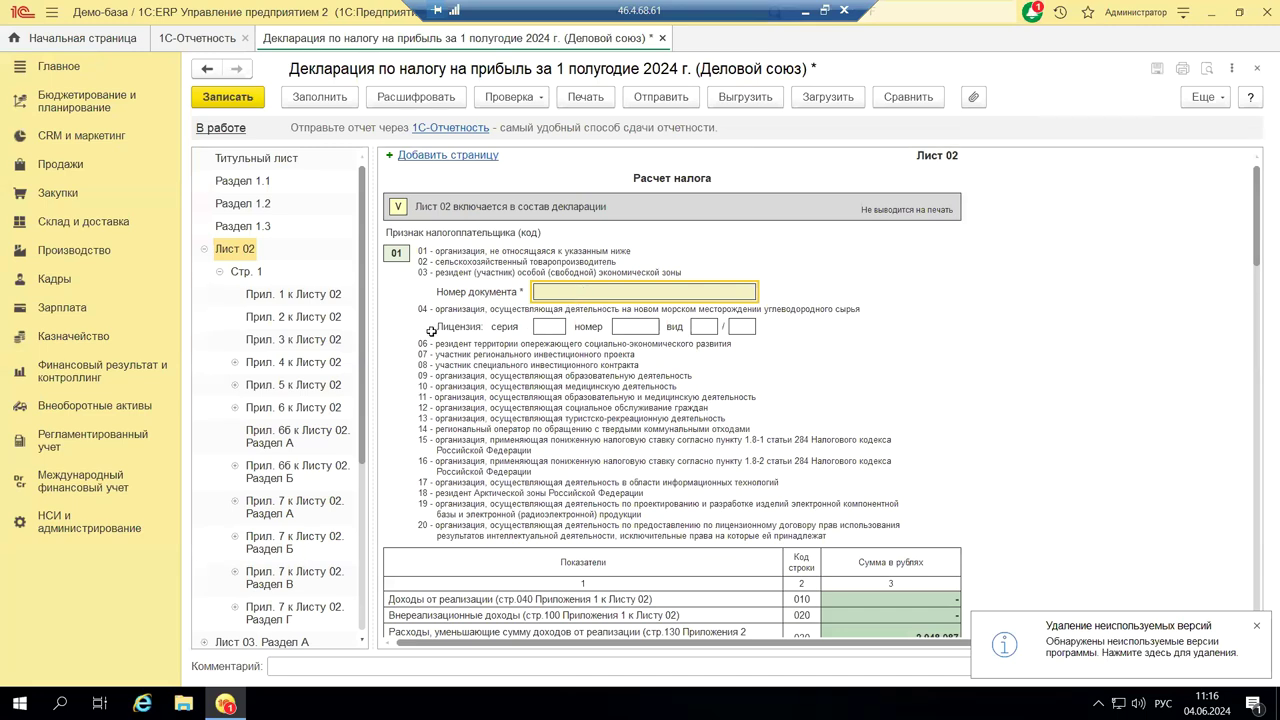
{"action": "scroll", "coordinate": [558, 333], "scroll_direction": "down", "scroll_amount": 3}
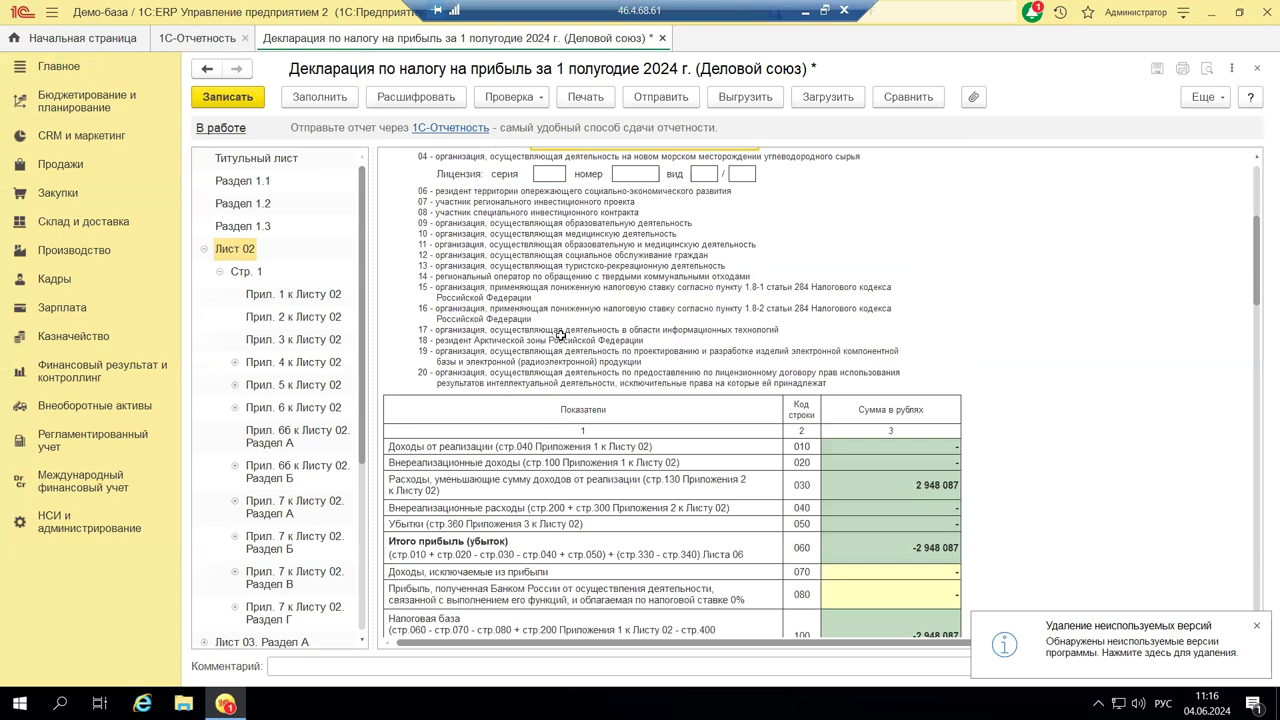
{"action": "scroll", "coordinate": [562, 333], "scroll_direction": "down", "scroll_amount": 5}
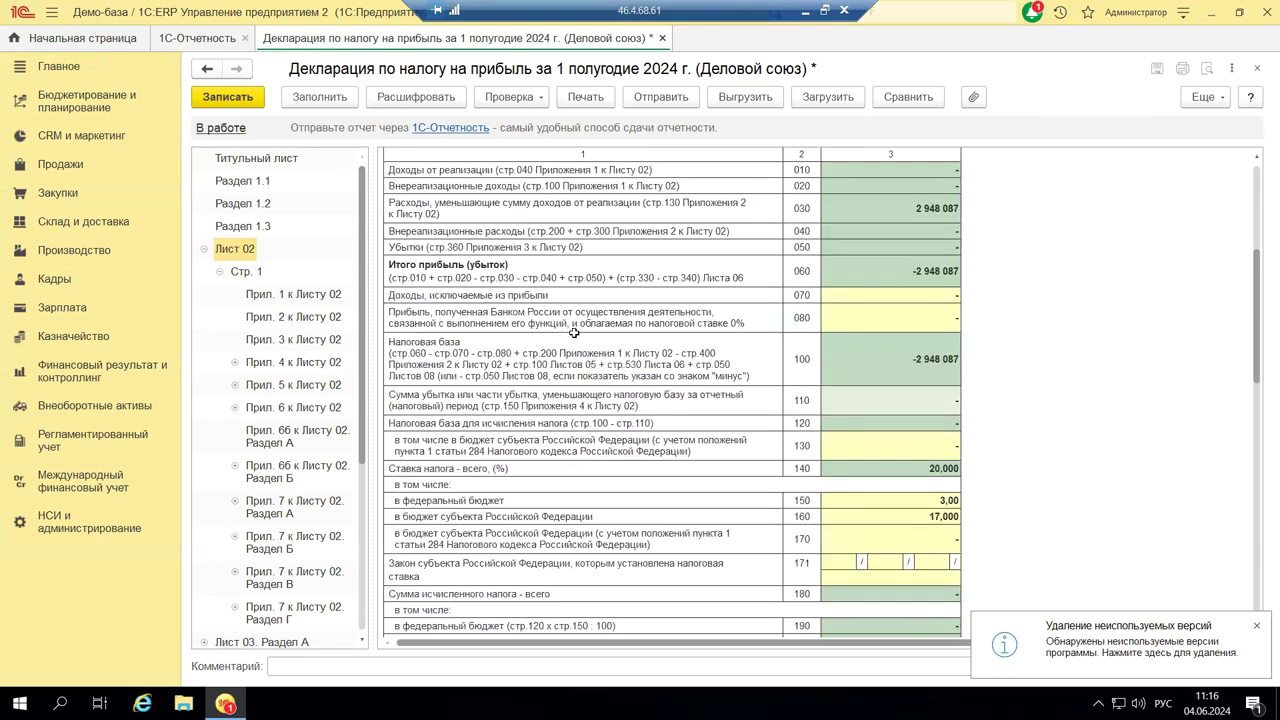
{"action": "scroll", "coordinate": [573, 333], "scroll_direction": "up", "scroll_amount": 5}
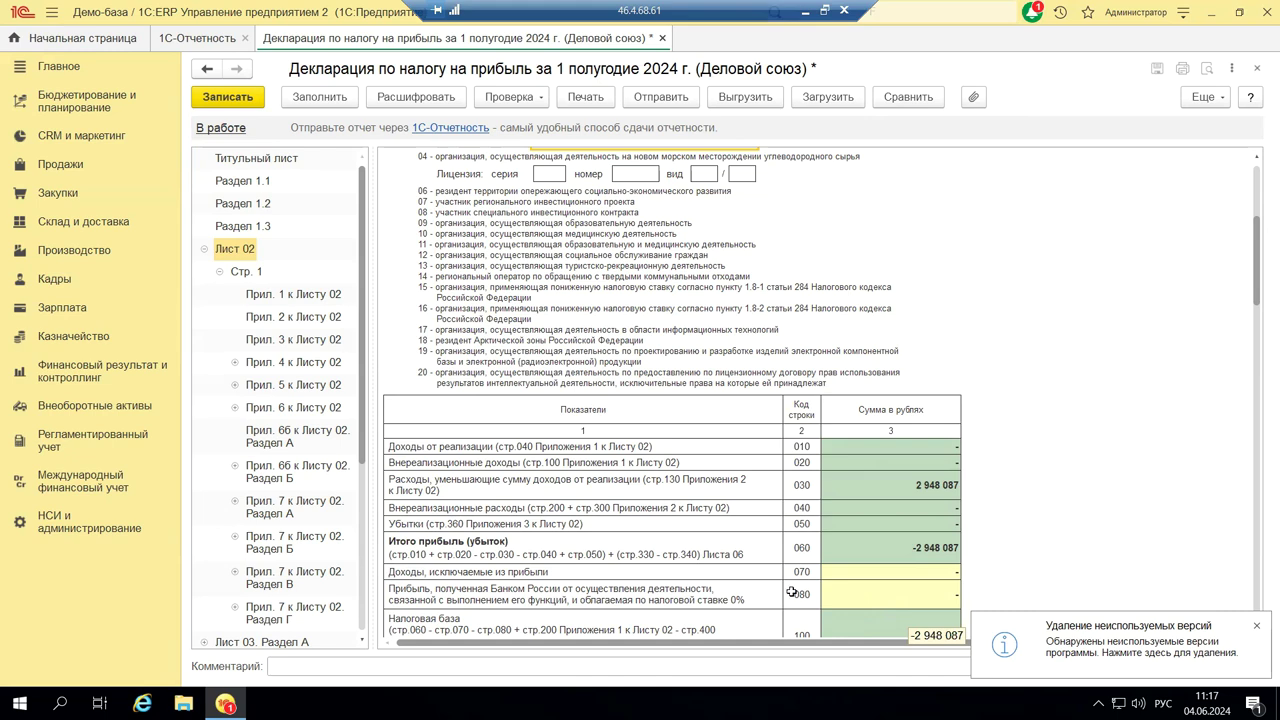
{"action": "scroll", "coordinate": [791, 592], "scroll_direction": "up", "scroll_amount": 3}
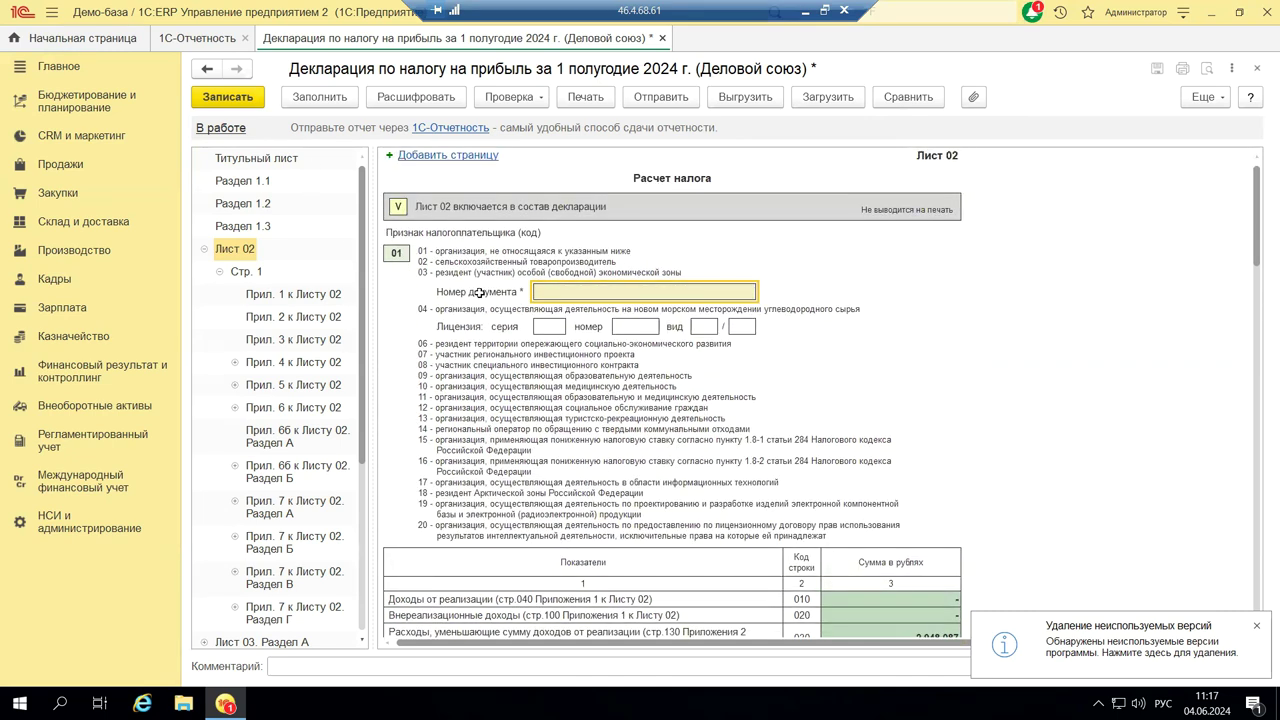
{"action": "scroll", "coordinate": [500, 308], "scroll_direction": "down", "scroll_amount": 6}
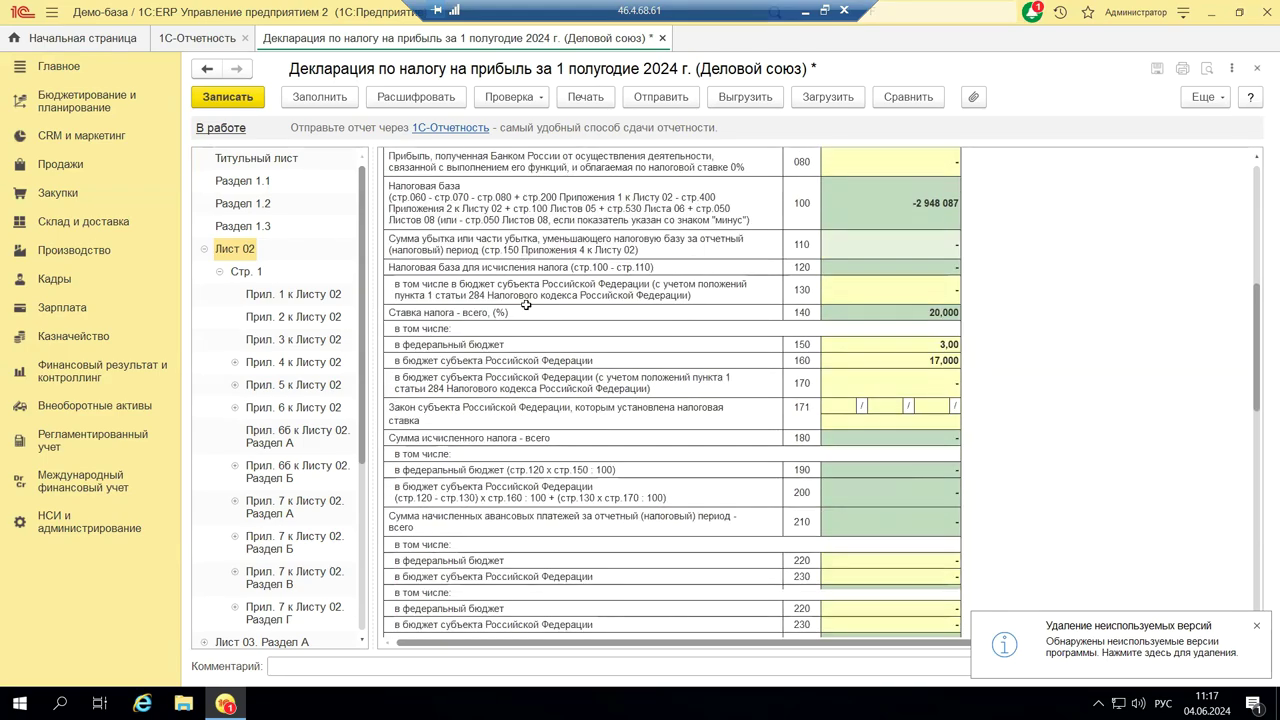
{"action": "scroll", "coordinate": [650, 310], "scroll_direction": "down", "scroll_amount": 5}
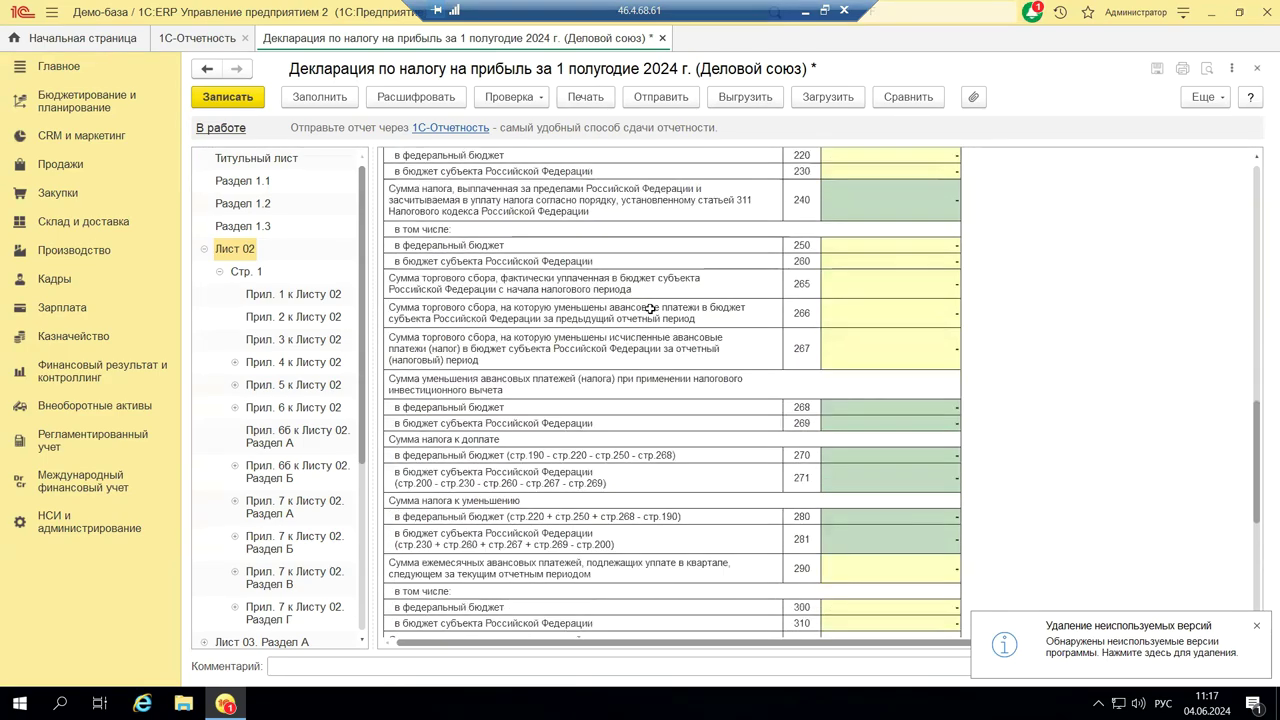
{"action": "scroll", "coordinate": [650, 310], "scroll_direction": "down", "scroll_amount": 8}
{"action": "scroll", "coordinate": [675, 299], "scroll_direction": "up", "scroll_amount": 15}
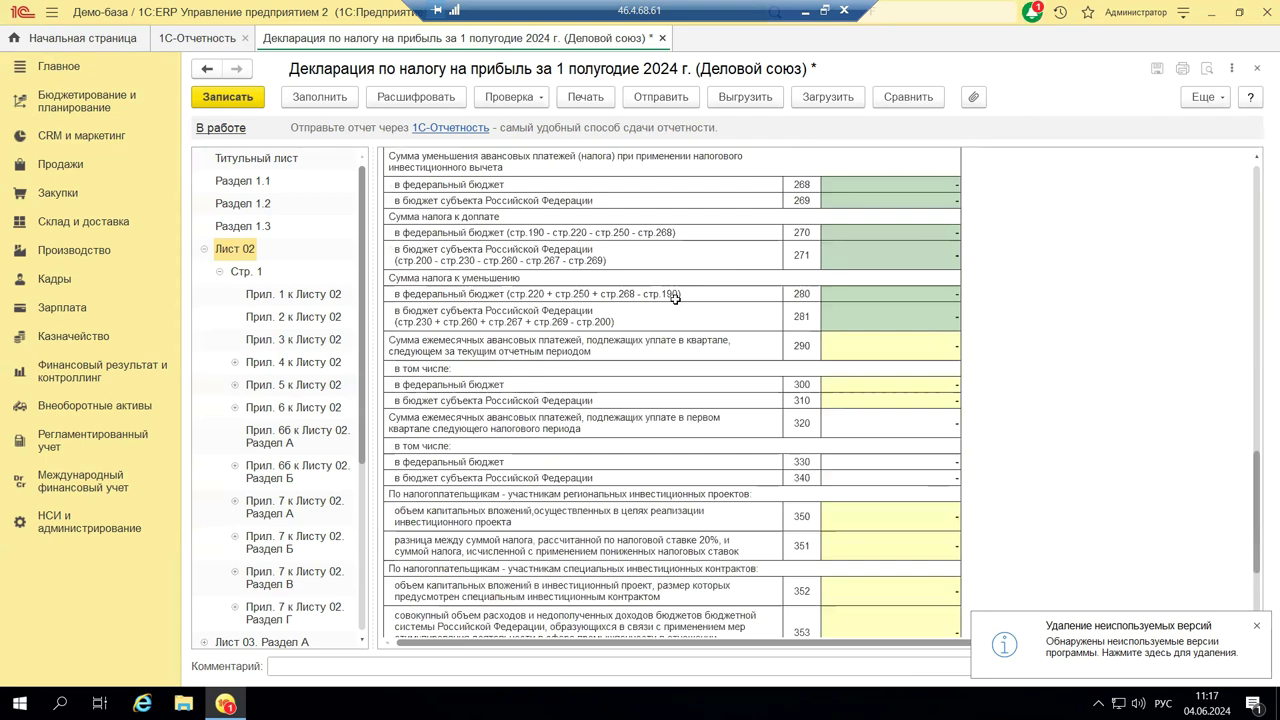
{"action": "scroll", "coordinate": [678, 299], "scroll_direction": "up", "scroll_amount": 5}
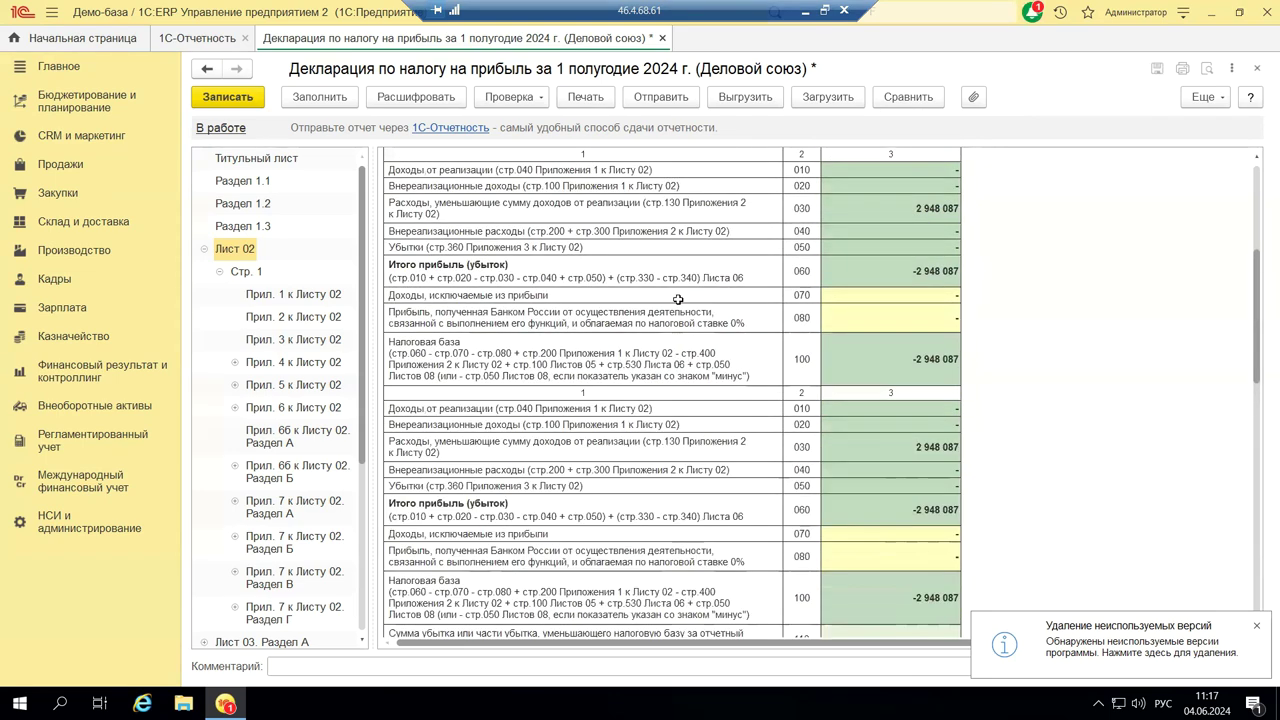
{"action": "scroll", "coordinate": [760, 420], "scroll_direction": "down", "scroll_amount": 5}
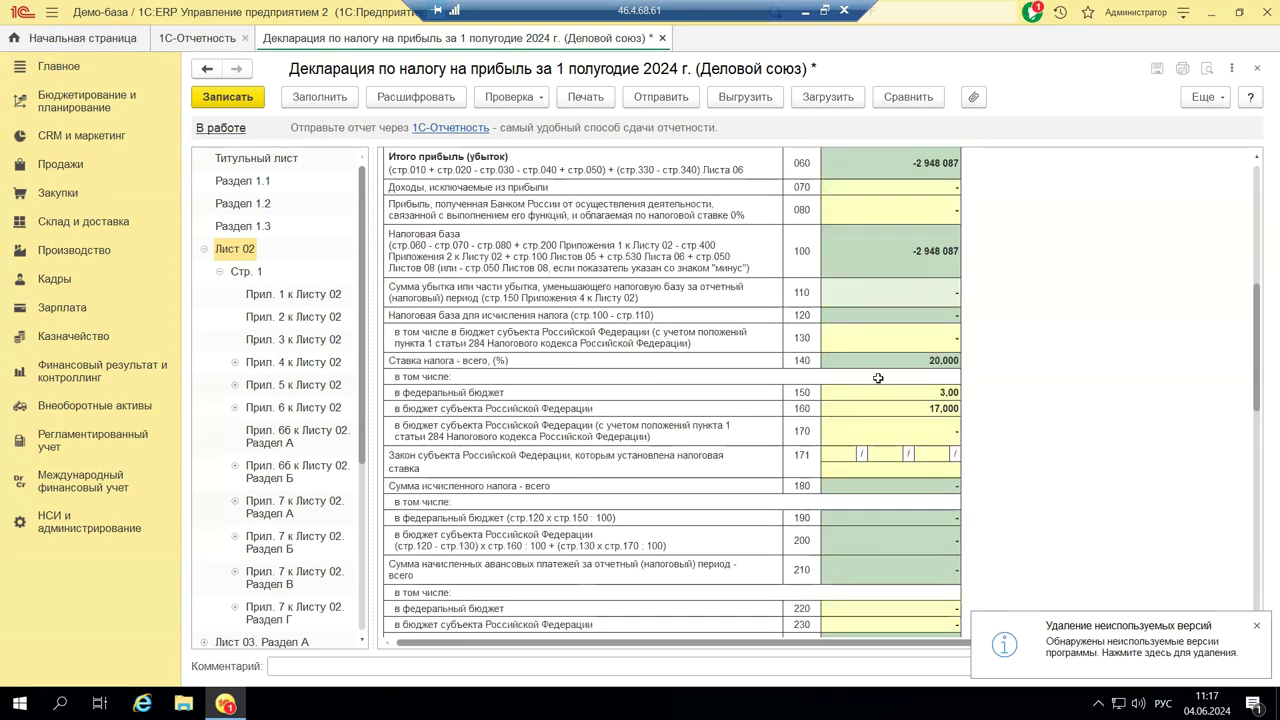
Open the line 130 amount on Лист 02 for manual editing and leave it without entering a value
{"action": "left_click", "coordinate": [915, 334]}
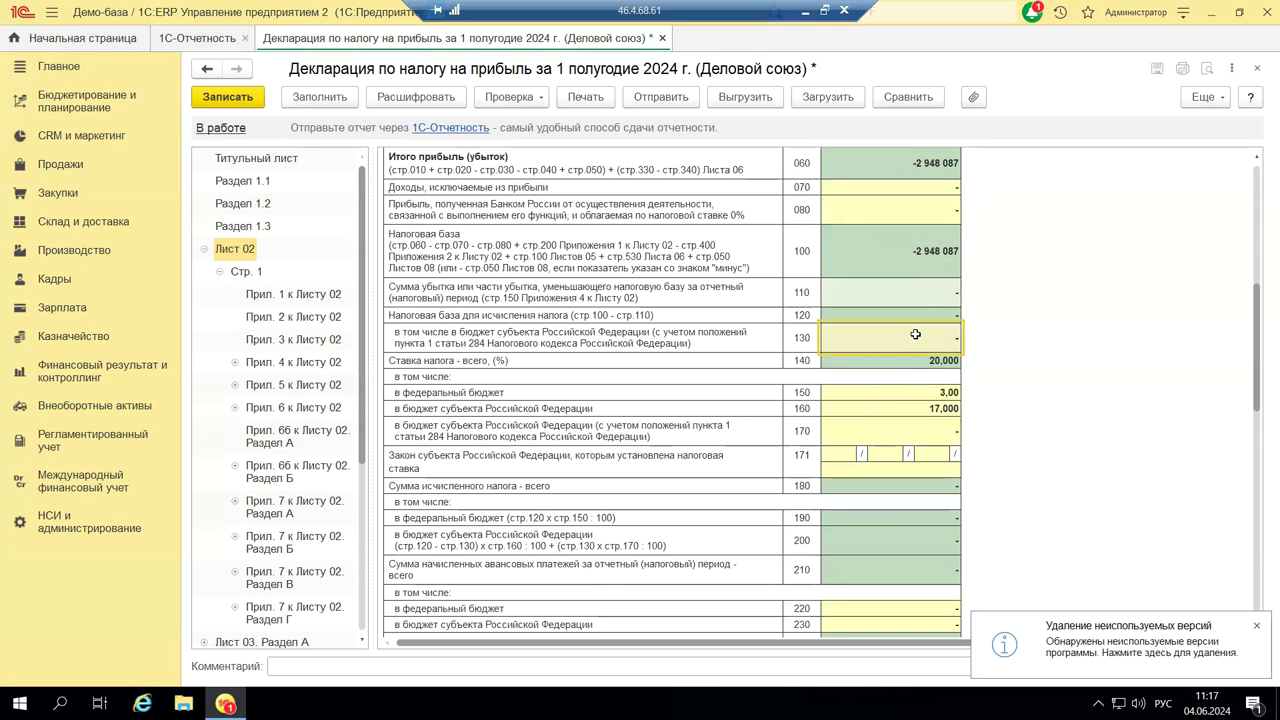
{"action": "double_click", "coordinate": [915, 334]}
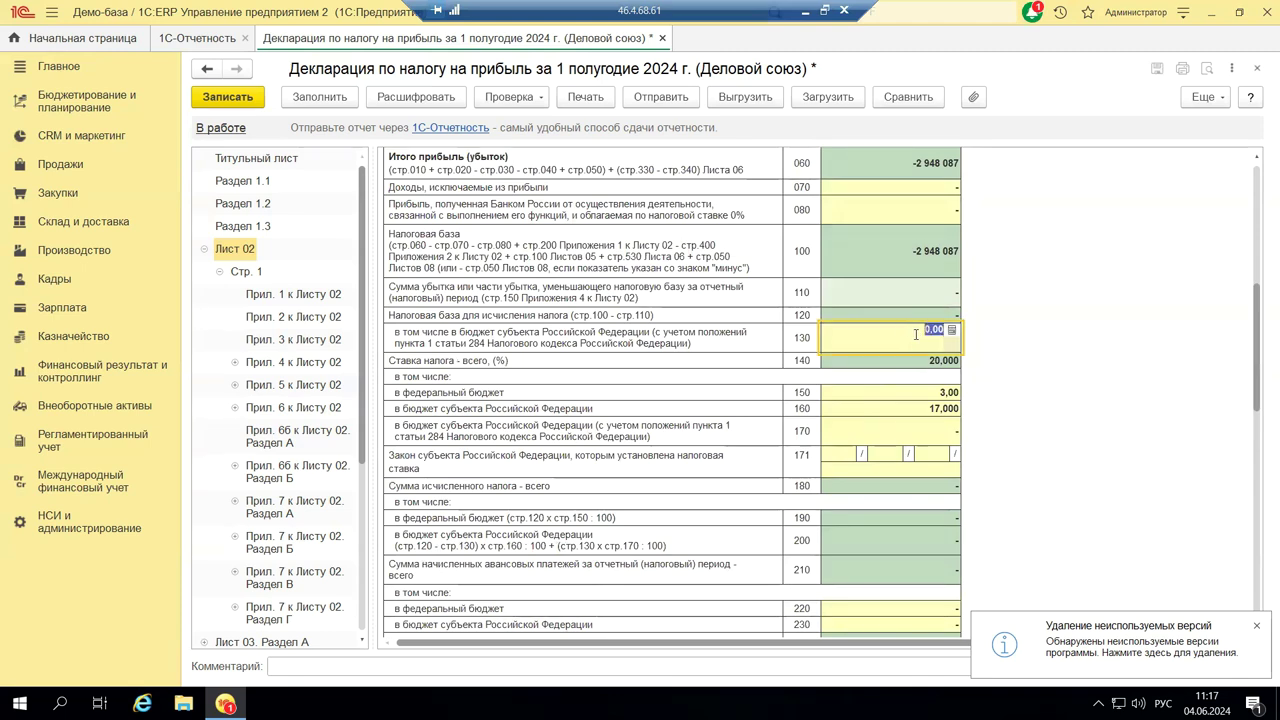
{"action": "left_click", "coordinate": [736, 367]}
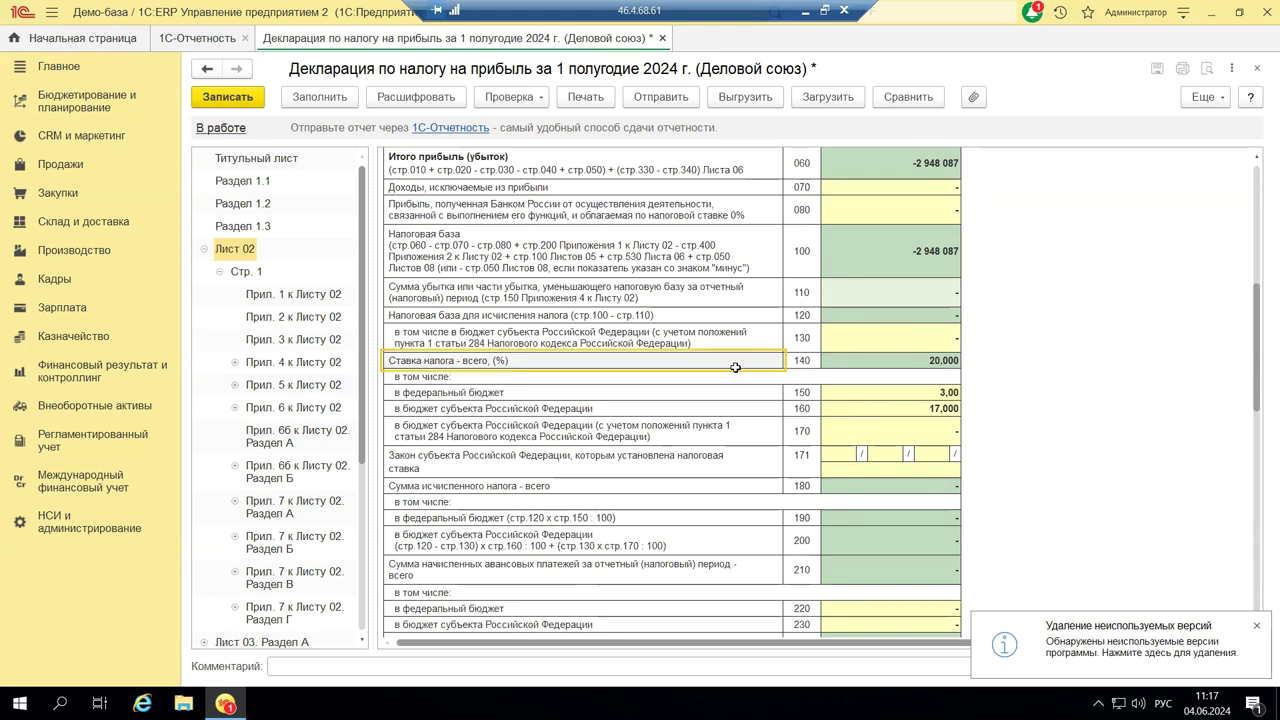
Examine the tax rate, loss reduction and regional tax base amounts in lines 140, 110 and 130 of Лист 02
{"action": "left_click", "coordinate": [863, 358]}
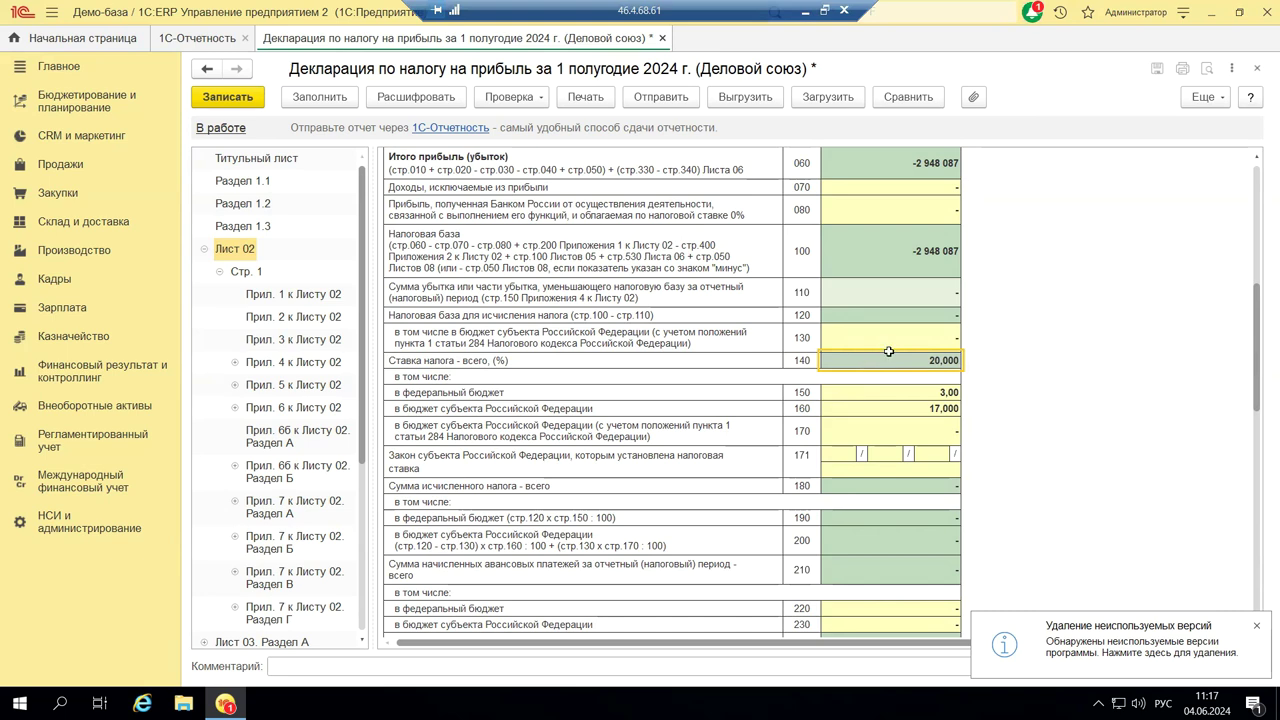
{"action": "left_click", "coordinate": [904, 288]}
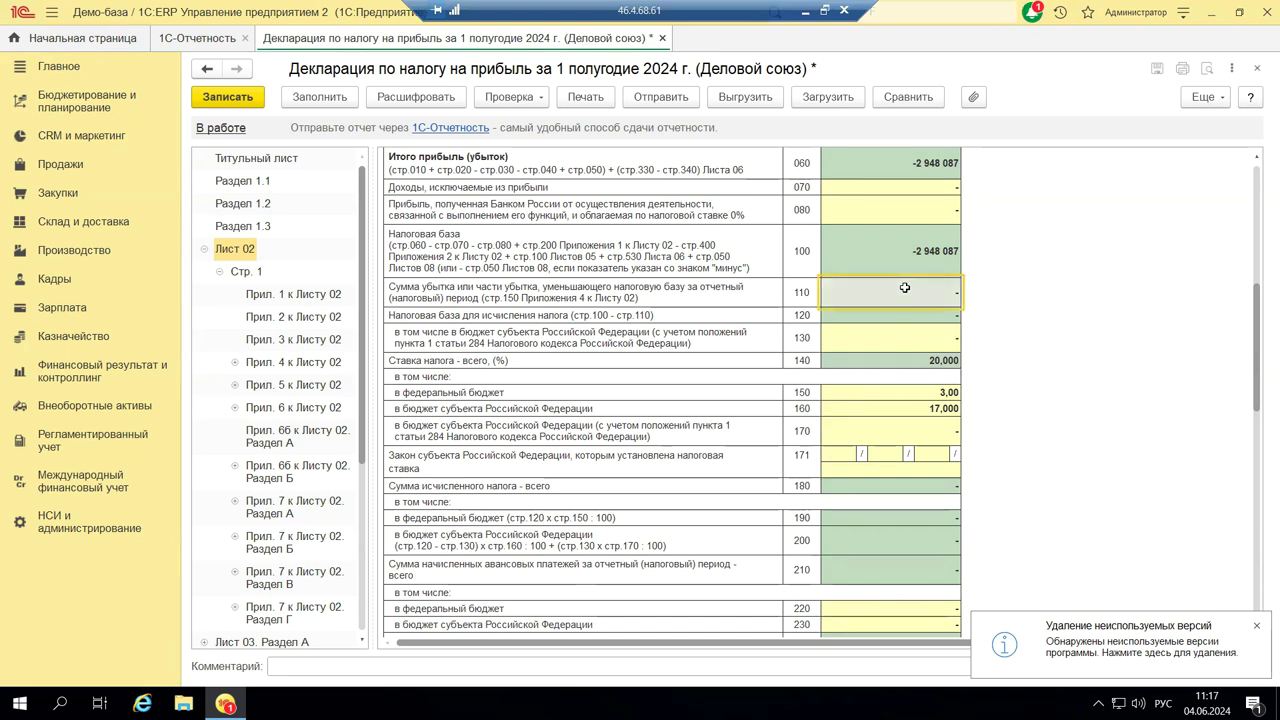
{"action": "left_click", "coordinate": [904, 288]}
{"action": "left_click", "coordinate": [750, 372]}
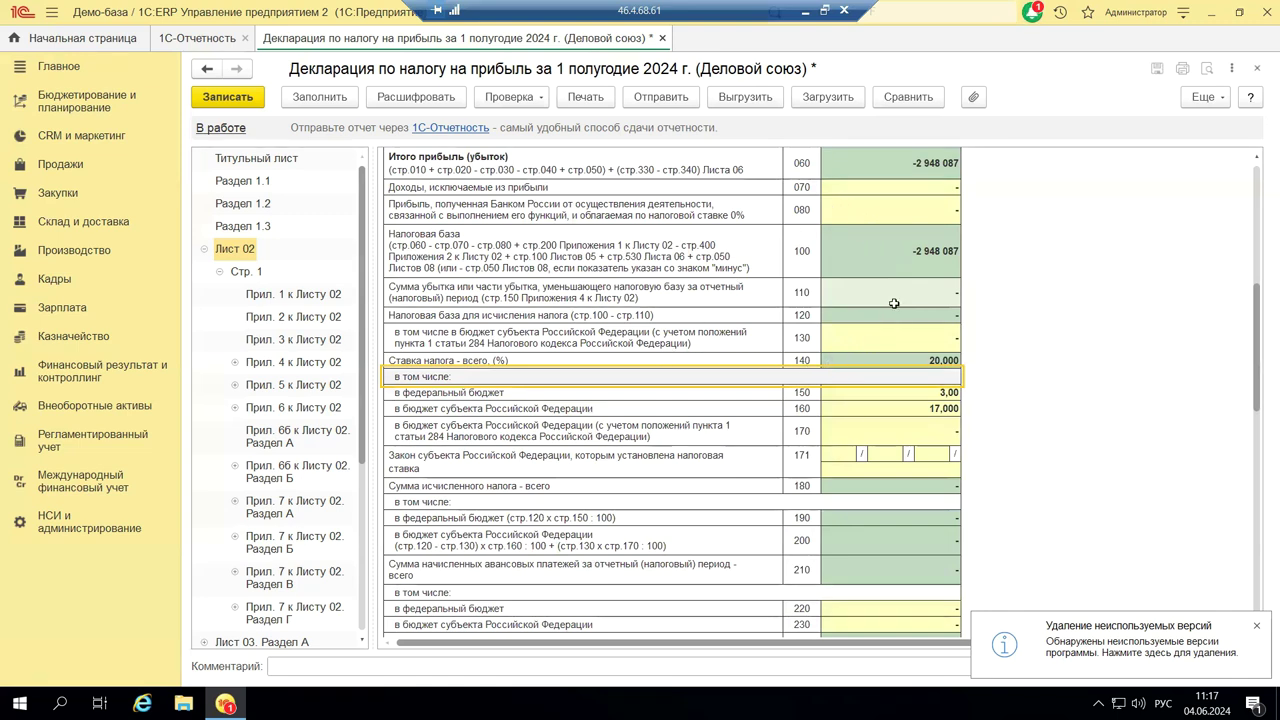
{"action": "left_click", "coordinate": [905, 337]}
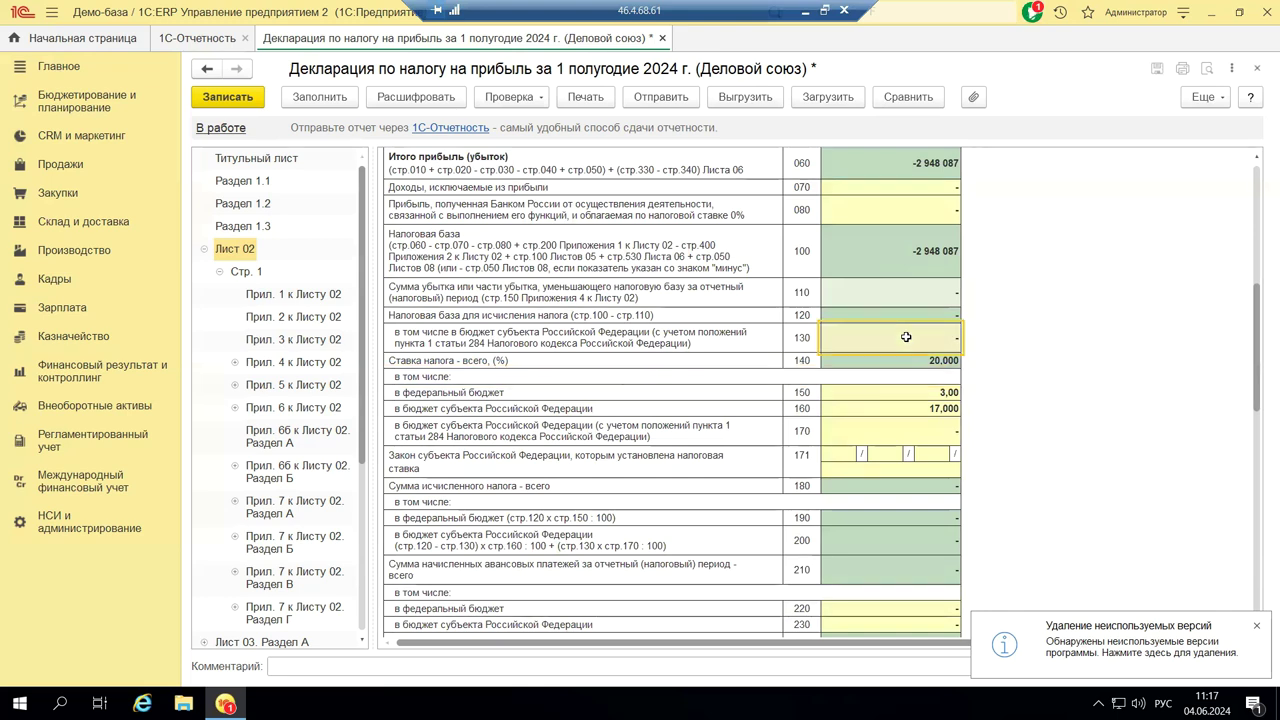
{"action": "left_click", "coordinate": [913, 288]}
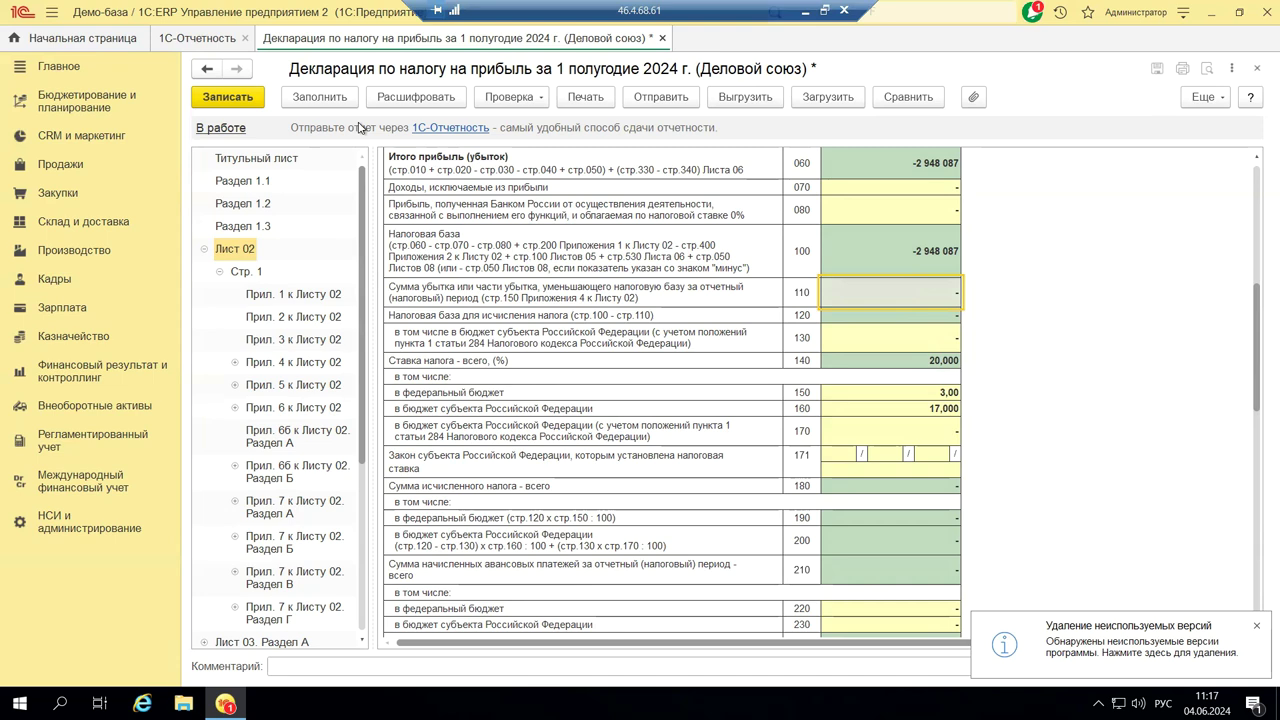
Review the income lines of Приложение 1 and the expense lines of Приложение 2 to Лист 02
{"action": "left_click", "coordinate": [318, 296]}
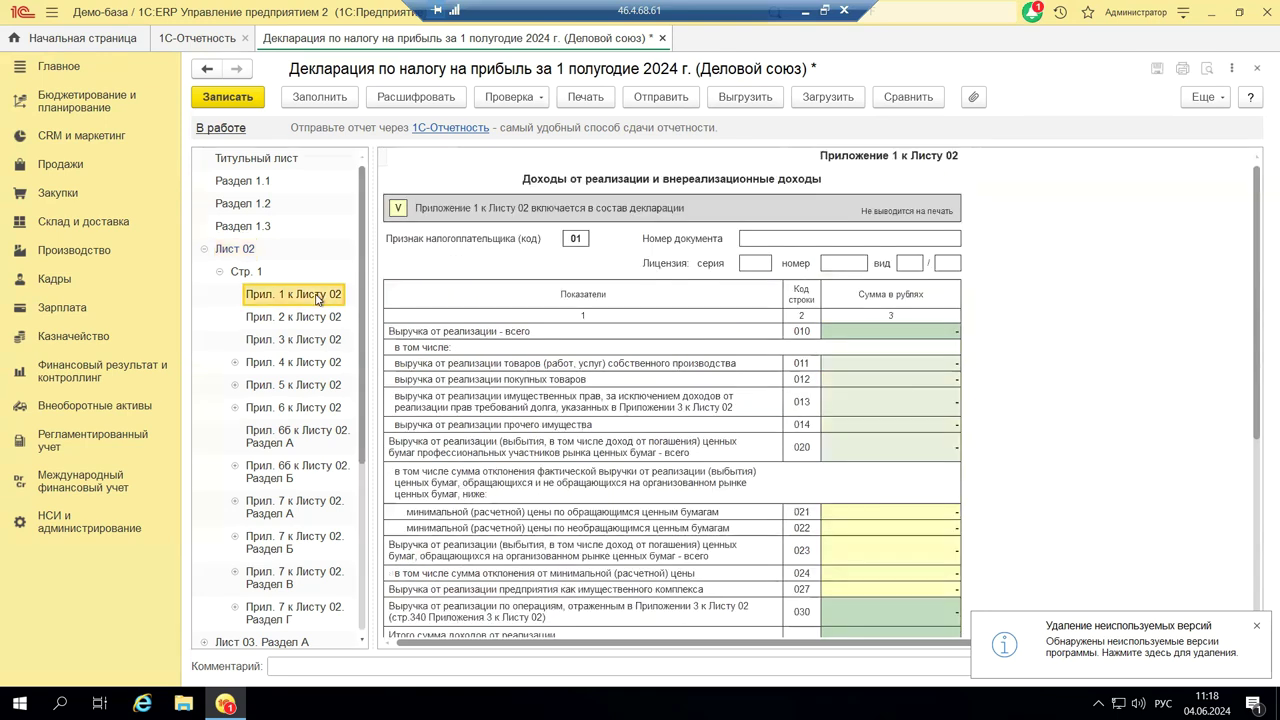
{"action": "scroll", "coordinate": [318, 318], "scroll_direction": "down", "scroll_amount": 1}
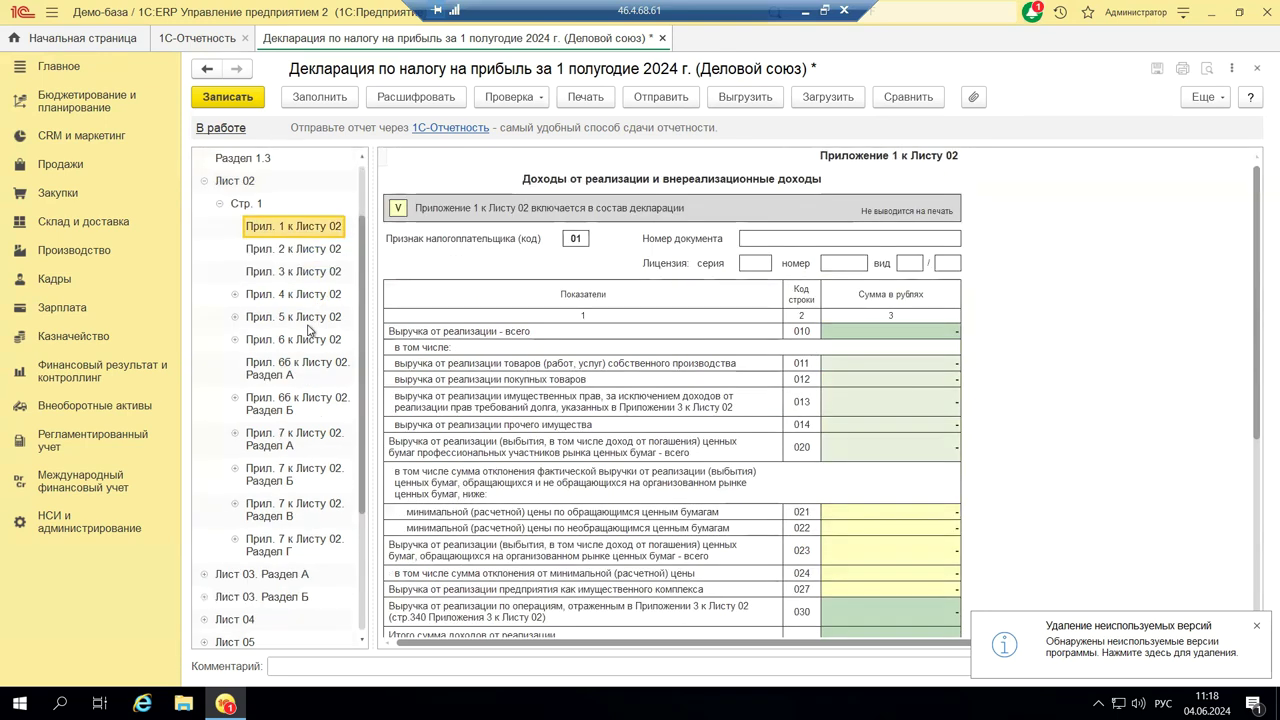
{"action": "left_click", "coordinate": [308, 253]}
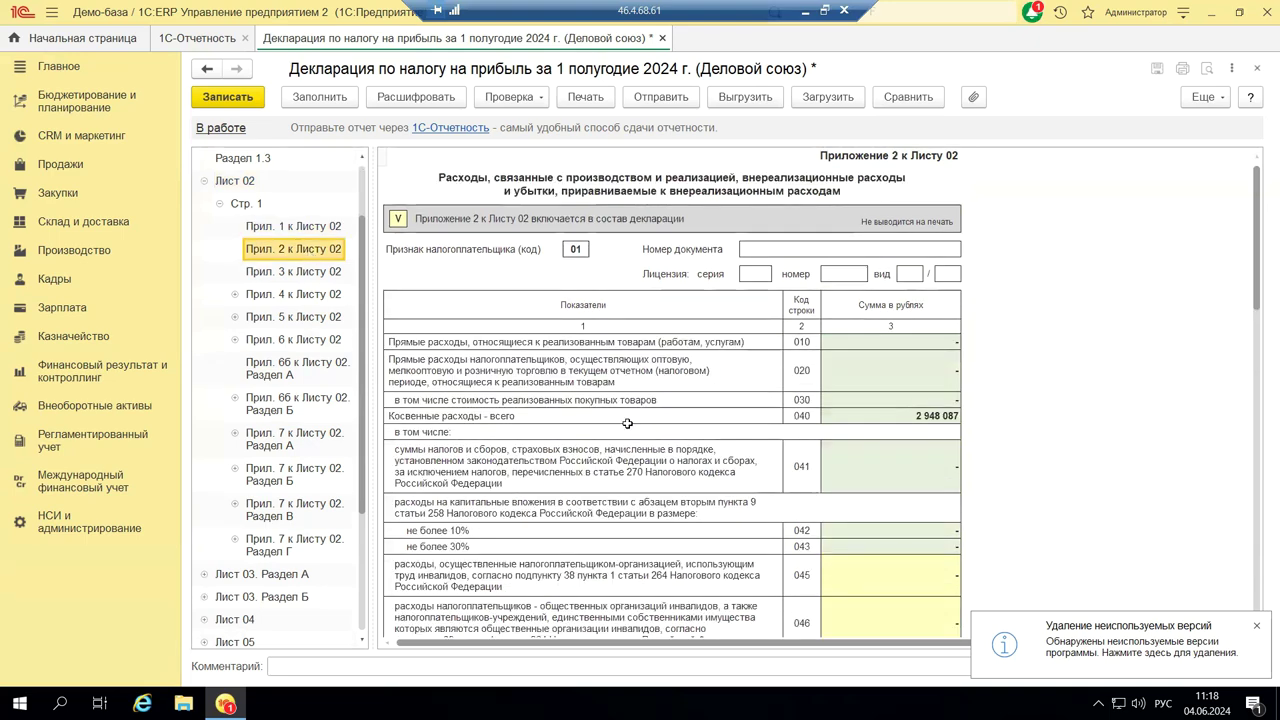
{"action": "scroll", "coordinate": [399, 457], "scroll_direction": "down", "scroll_amount": 2}
{"action": "scroll", "coordinate": [399, 457], "scroll_direction": "down", "scroll_amount": 10}
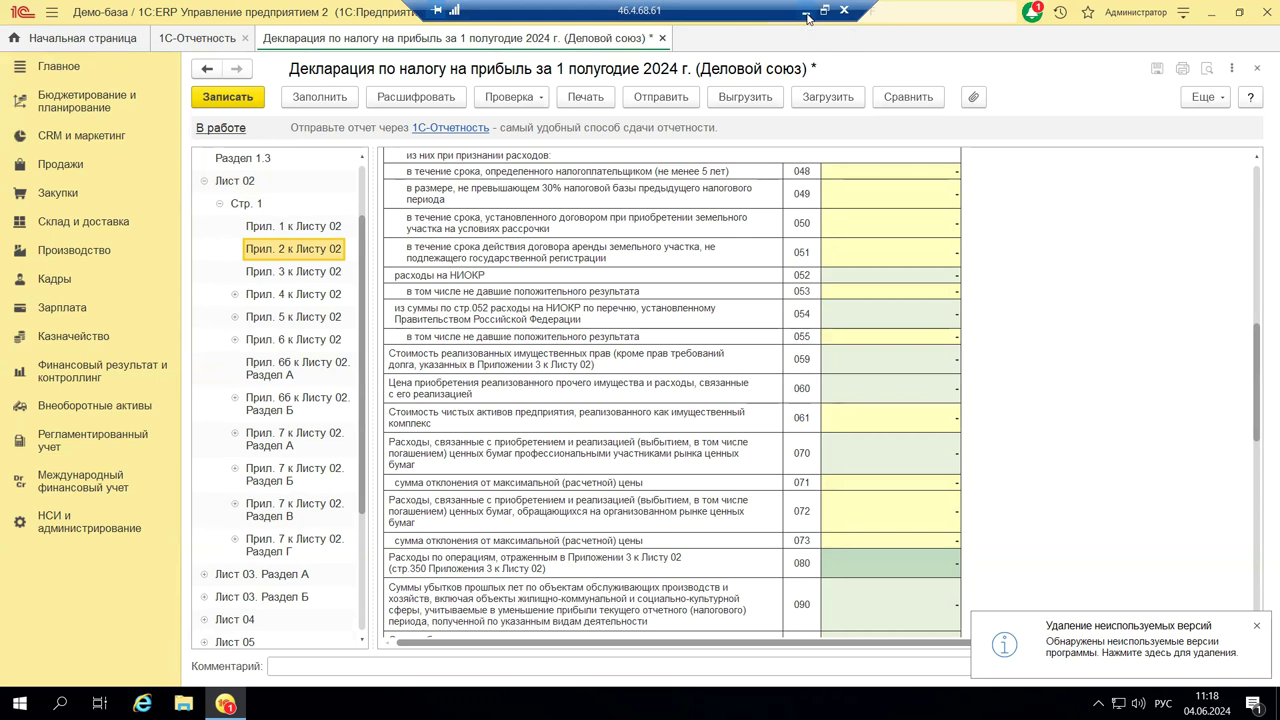
Switch to the PowerPoint presentation and read slides 3 and 4 on the rules for filling in Лист 02
{"action": "key", "text": "alt+Tab"}
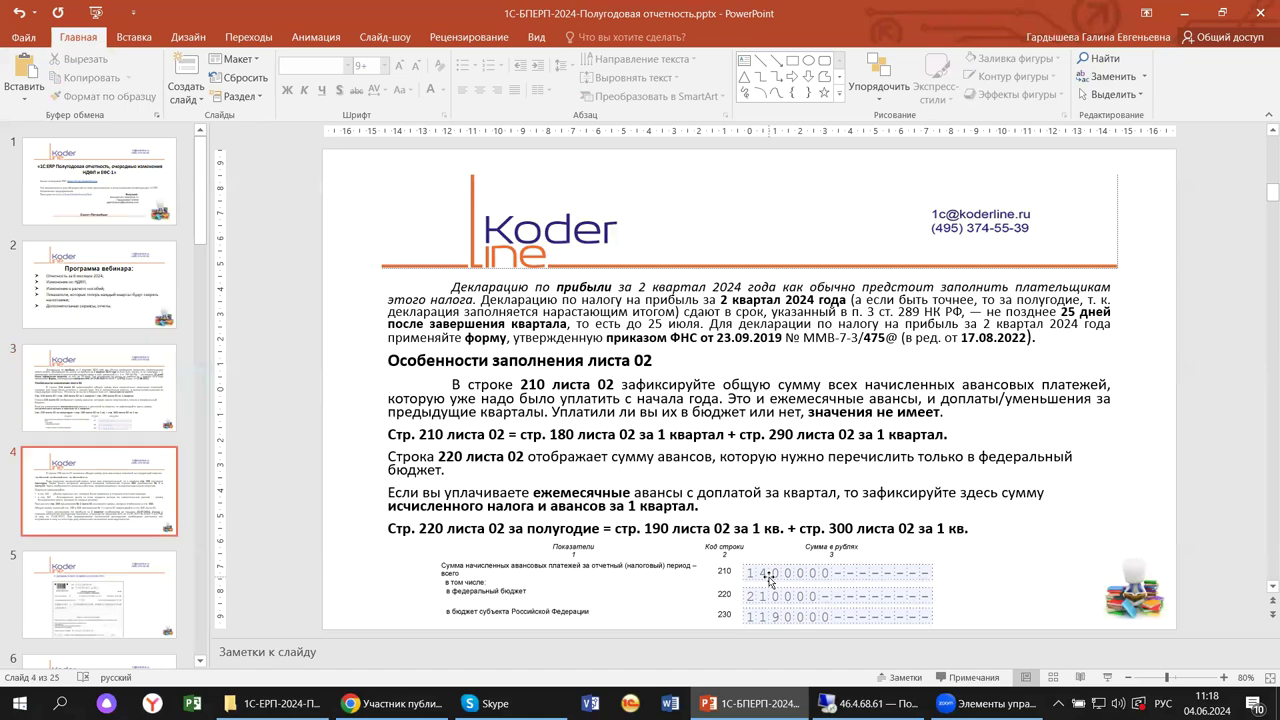
{"action": "scroll", "coordinate": [558, 511], "scroll_direction": "down", "scroll_amount": 2}
{"action": "scroll", "coordinate": [644, 497], "scroll_direction": "up", "scroll_amount": 1}
{"action": "scroll", "coordinate": [644, 497], "scroll_direction": "up", "scroll_amount": 1}
{"action": "scroll", "coordinate": [644, 497], "scroll_direction": "down", "scroll_amount": 2}
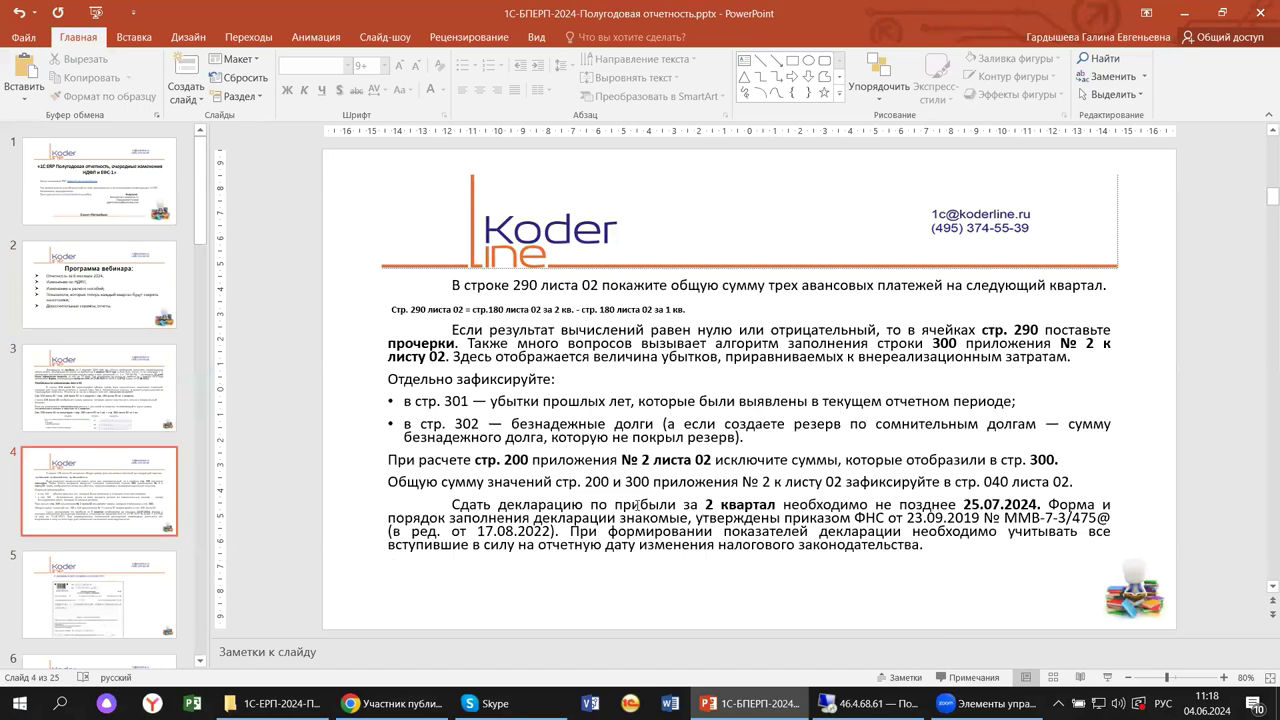
{"action": "left_click", "coordinate": [103, 422]}
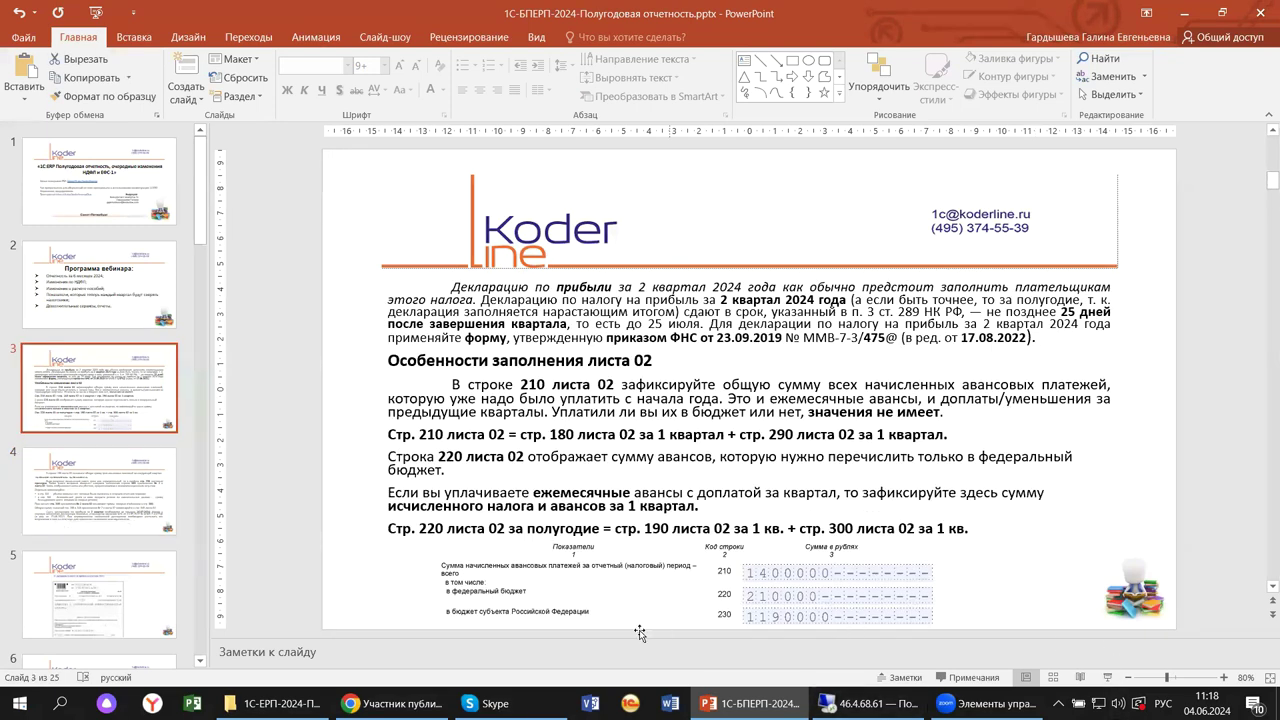
{"action": "left_click", "coordinate": [80, 522]}
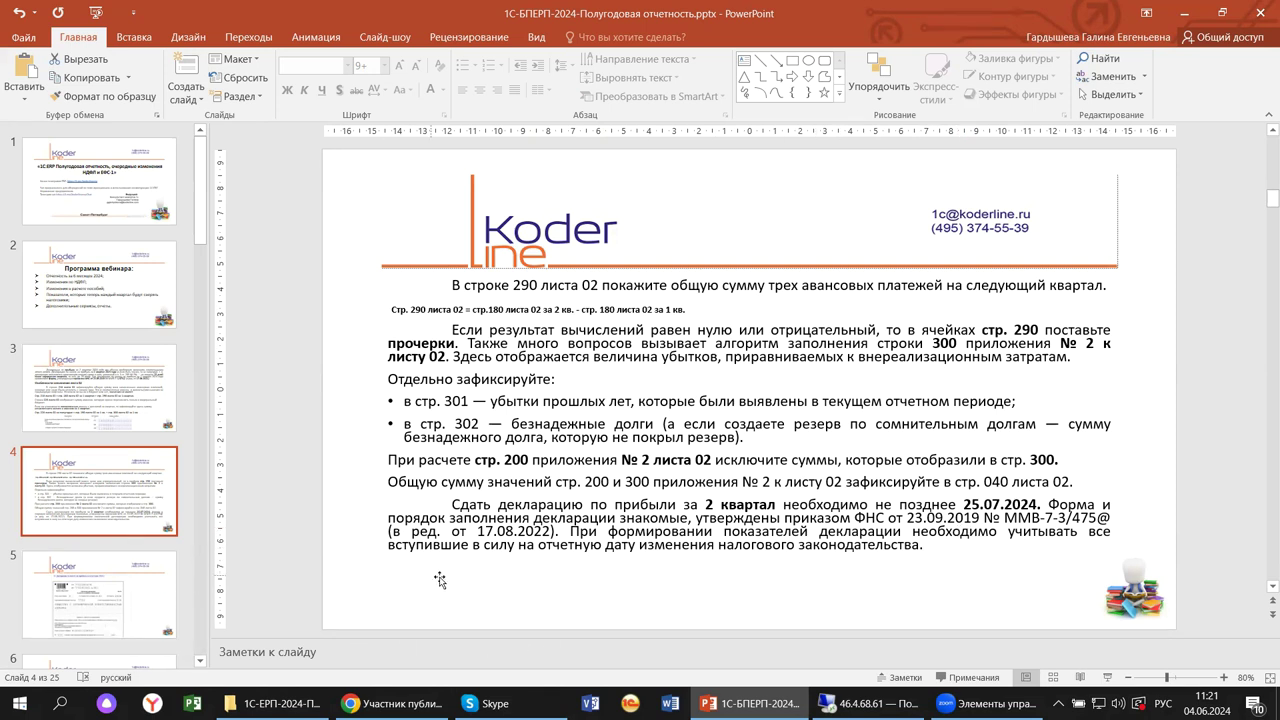
View slide 5 with the sample half-year profit tax declaration and slide 6 on the excess profit tax
{"action": "scroll", "coordinate": [440, 580], "scroll_direction": "down", "scroll_amount": 1}
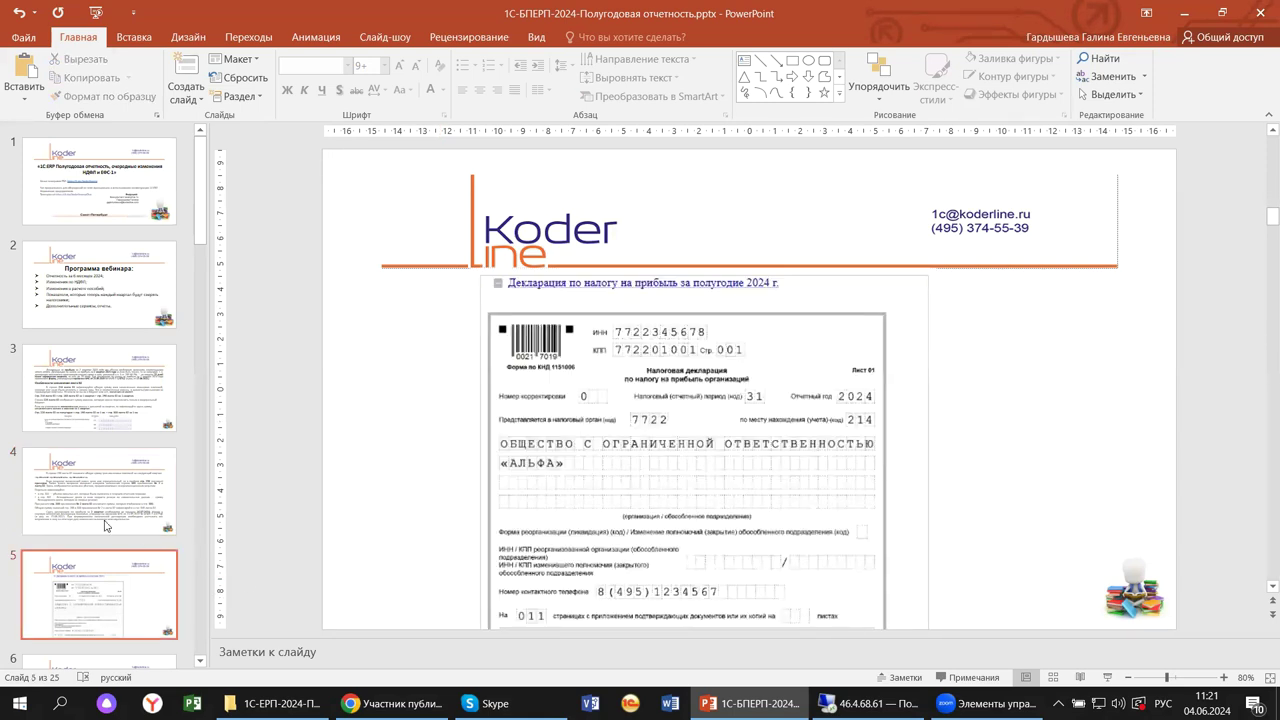
{"action": "scroll", "coordinate": [80, 520], "scroll_direction": "down", "scroll_amount": 2}
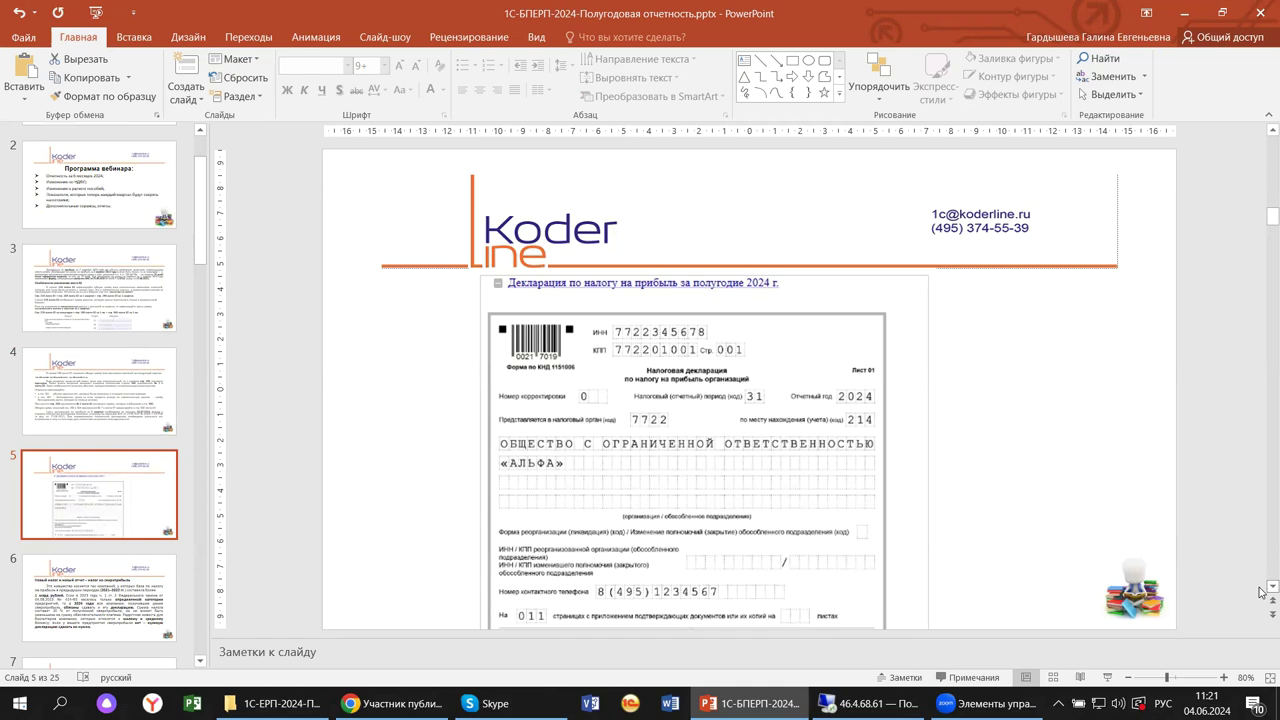
{"action": "scroll", "coordinate": [1260, 592], "scroll_direction": "down", "scroll_amount": 1}
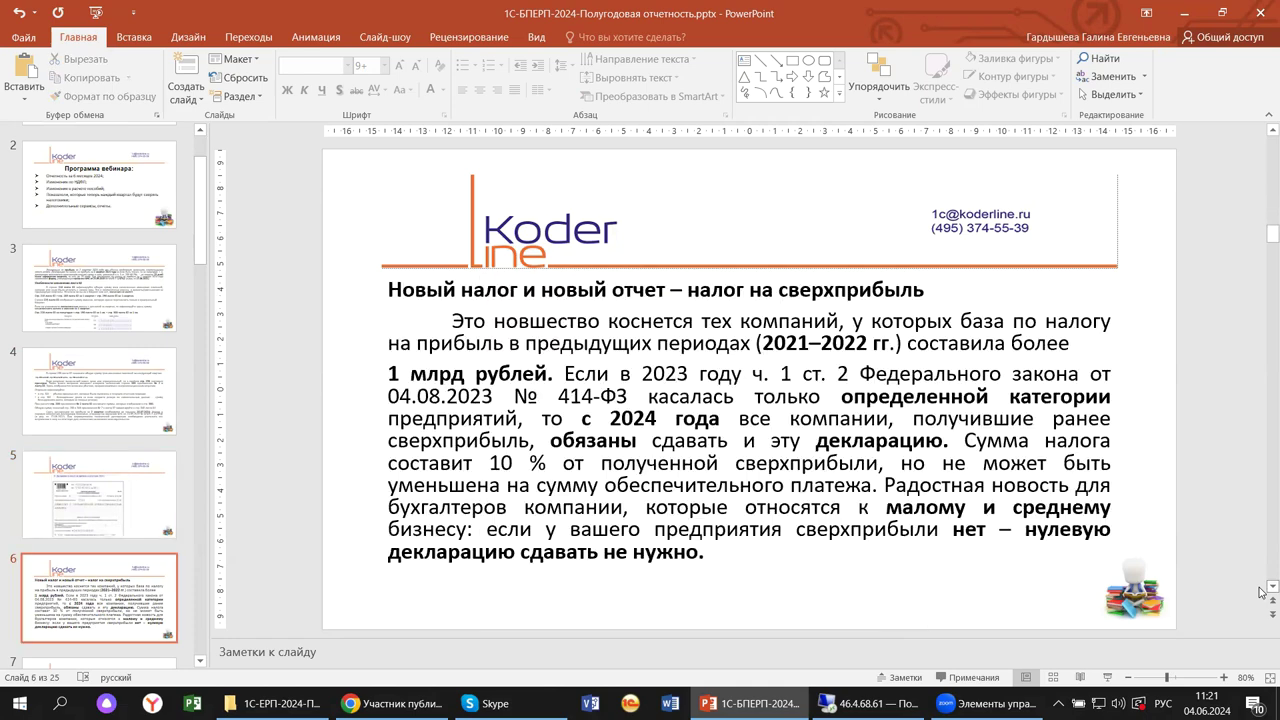
{"action": "left_click", "coordinate": [33, 530]}
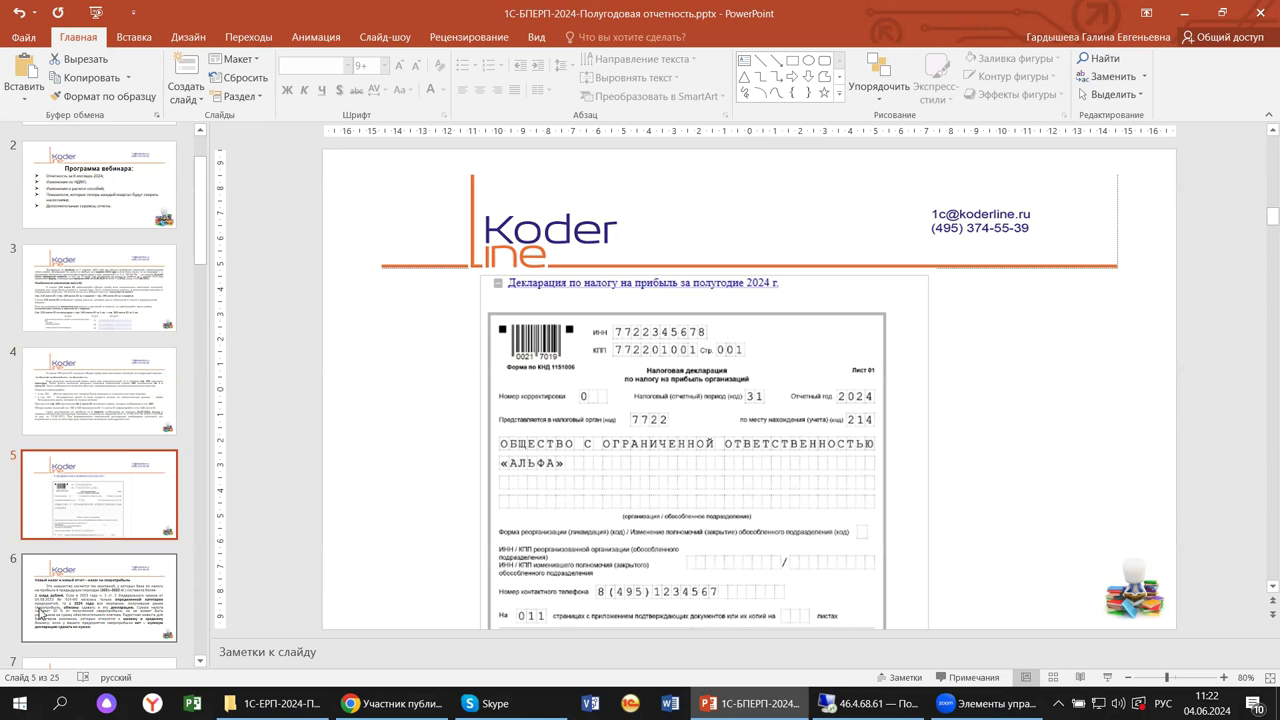
{"action": "left_click", "coordinate": [104, 614]}
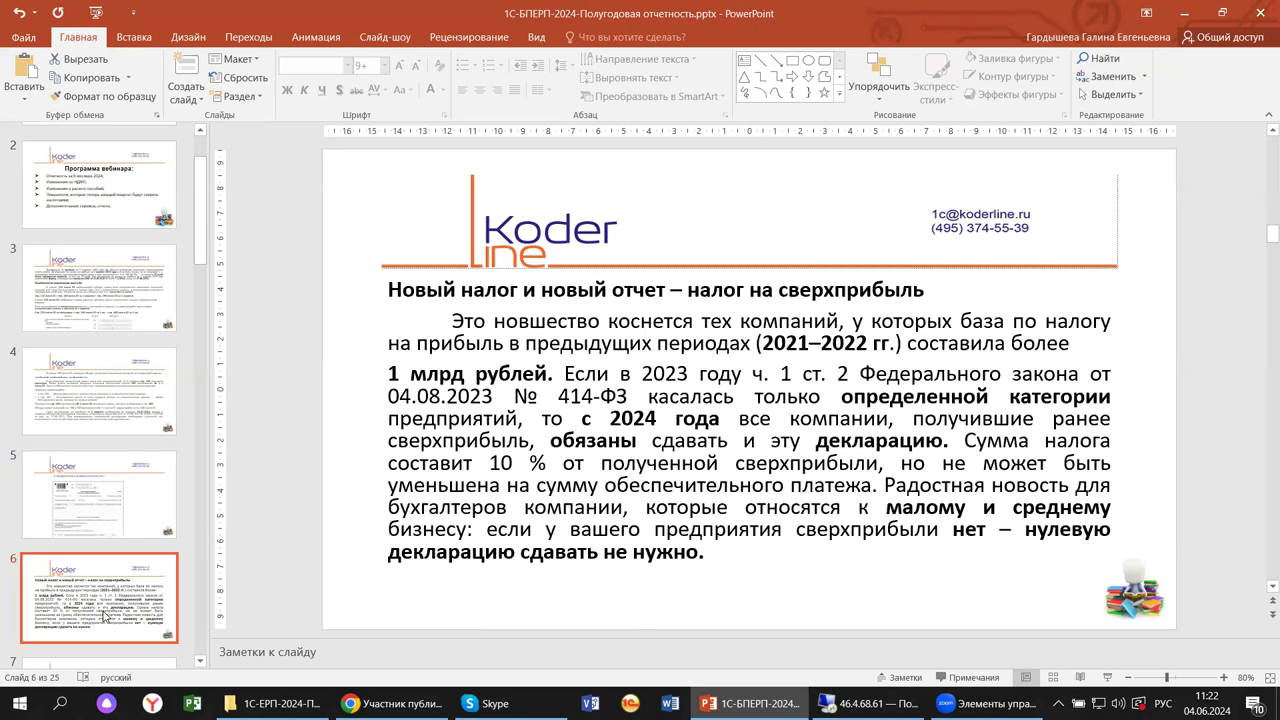
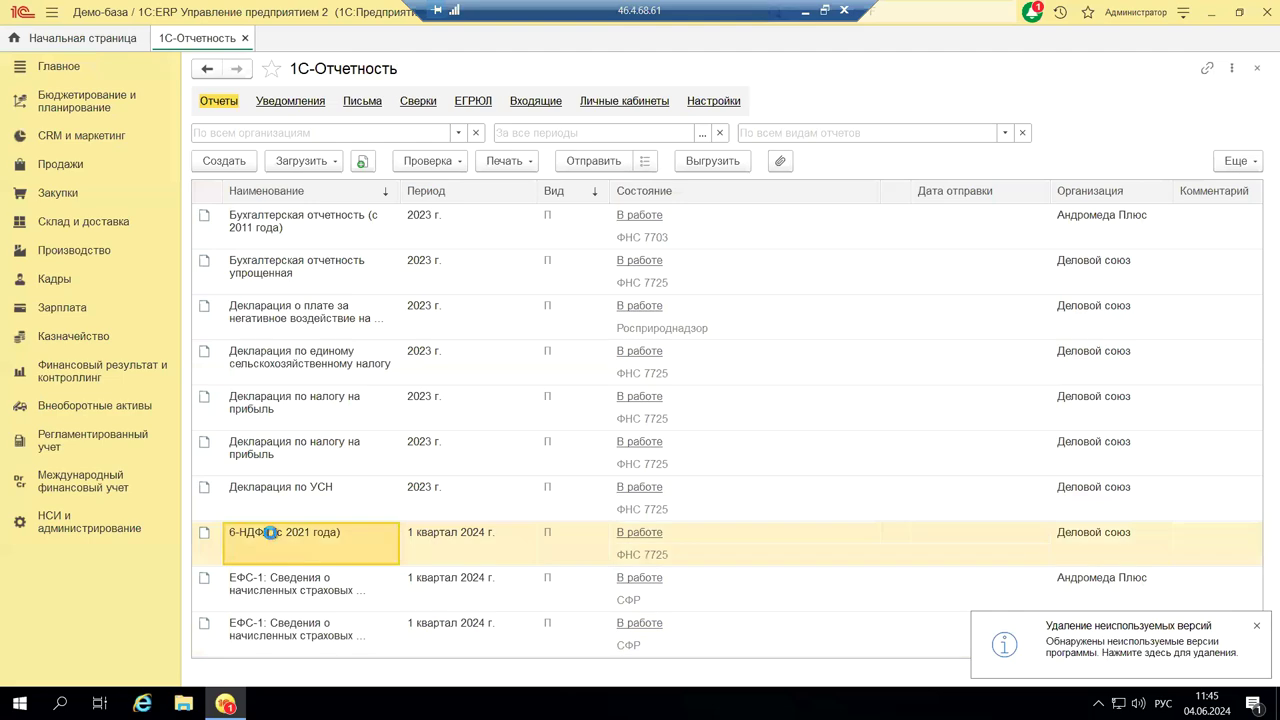
Open the 6-НДФЛ report of Деловой союз for 1 квартал 2024 г. and the Деловой союз card from the Организации list
{"action": "left_click", "coordinate": [270, 533]}
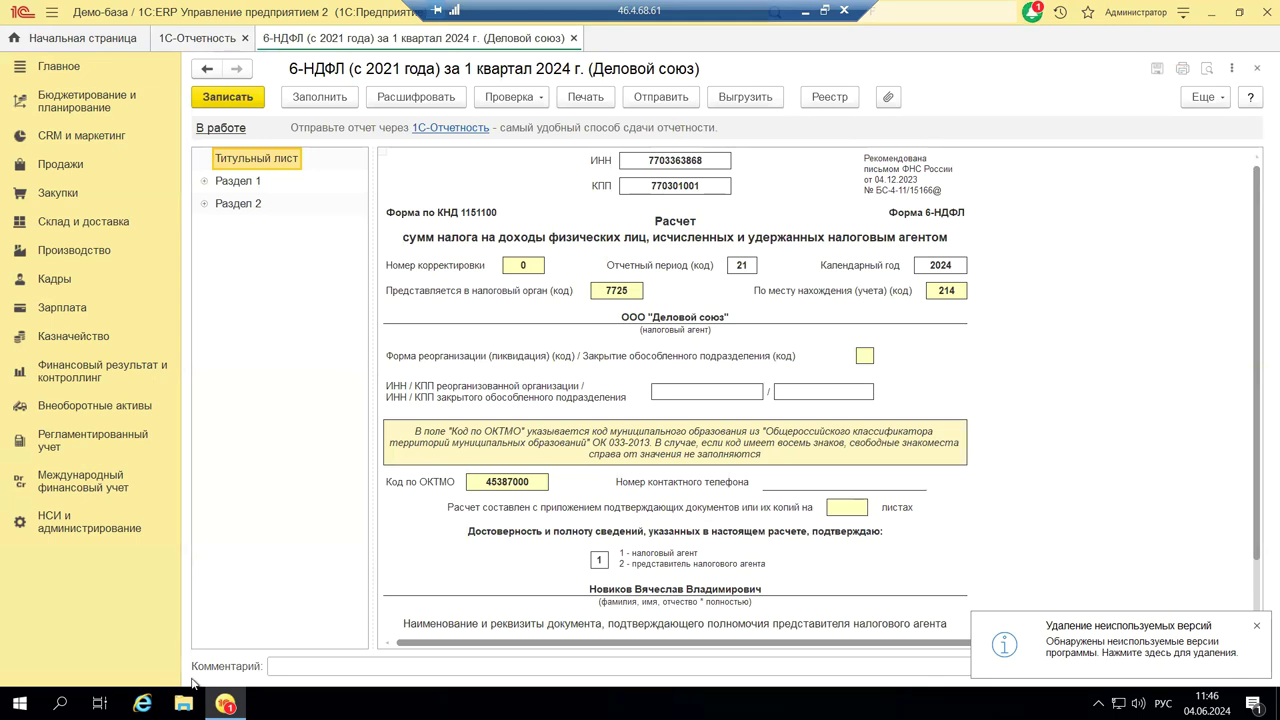
{"action": "left_click", "coordinate": [55, 530]}
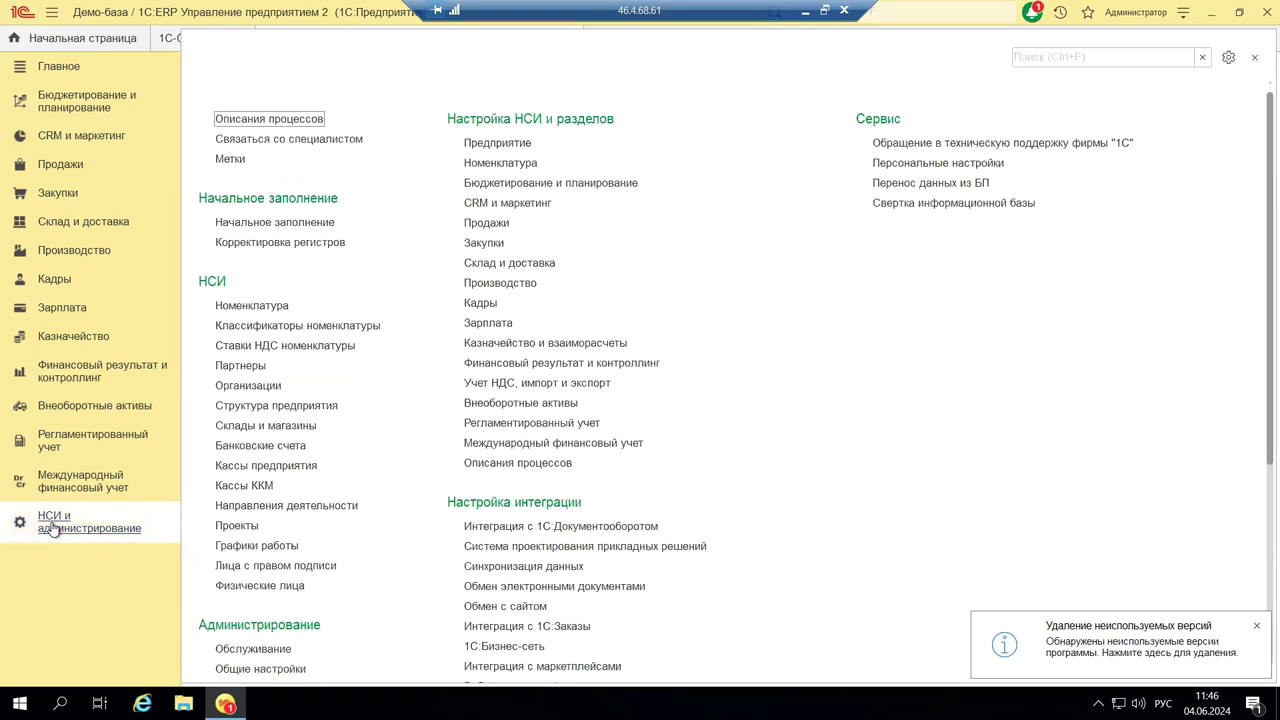
{"action": "left_click", "coordinate": [244, 385]}
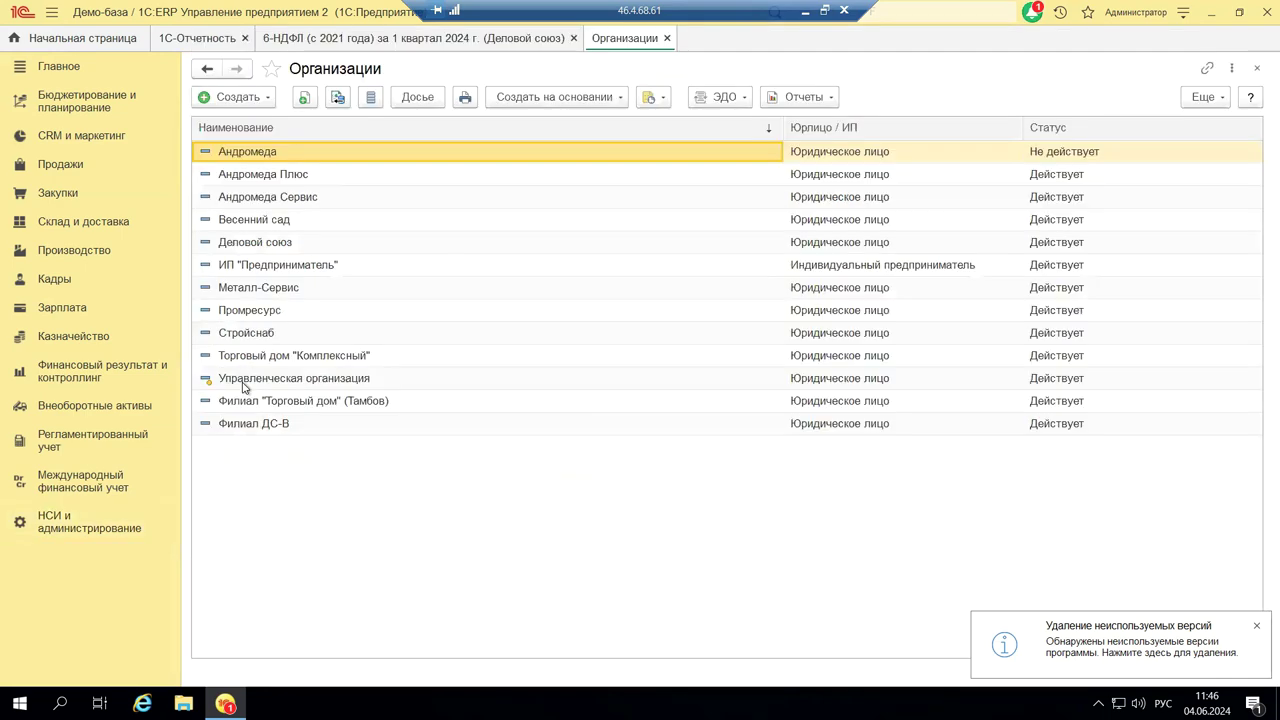
{"action": "double_click", "coordinate": [286, 242]}
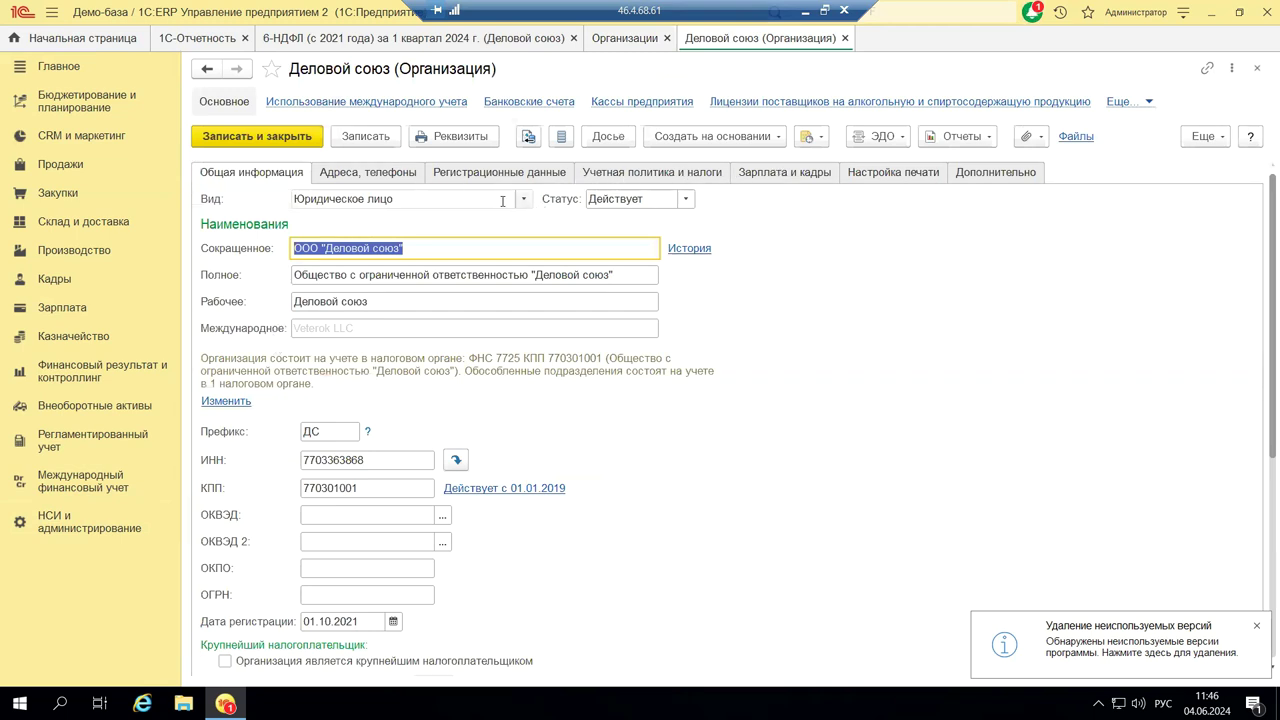
Review the registration data, general information and addresses of Деловой союз, and close its card and the Организации list
{"action": "left_click", "coordinate": [465, 175]}
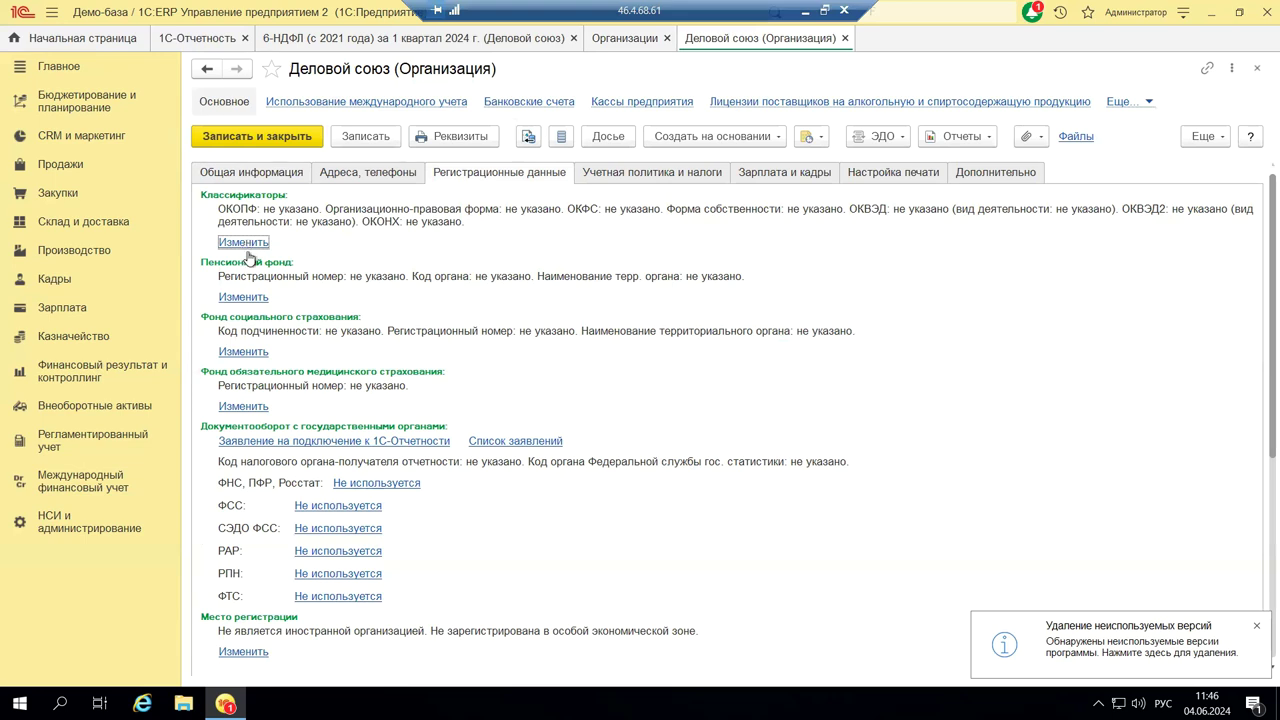
{"action": "scroll", "coordinate": [343, 548], "scroll_direction": "down", "scroll_amount": 2}
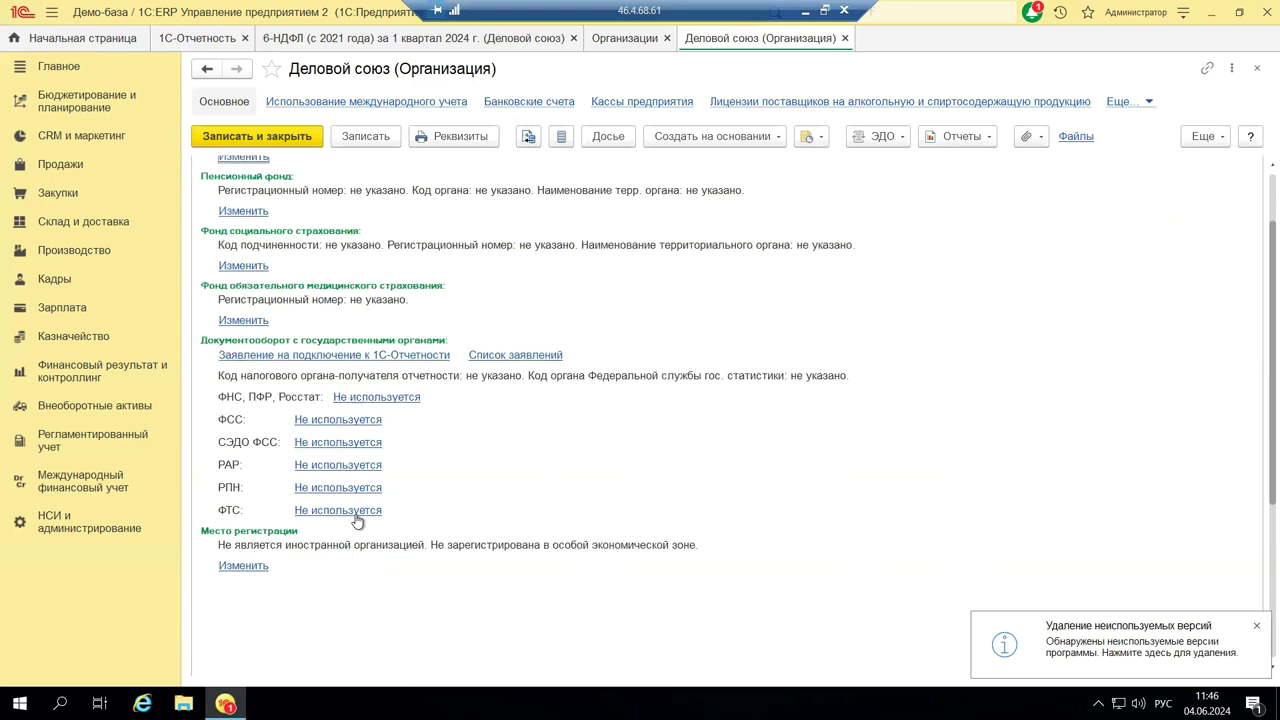
{"action": "scroll", "coordinate": [357, 521], "scroll_direction": "up", "scroll_amount": 2}
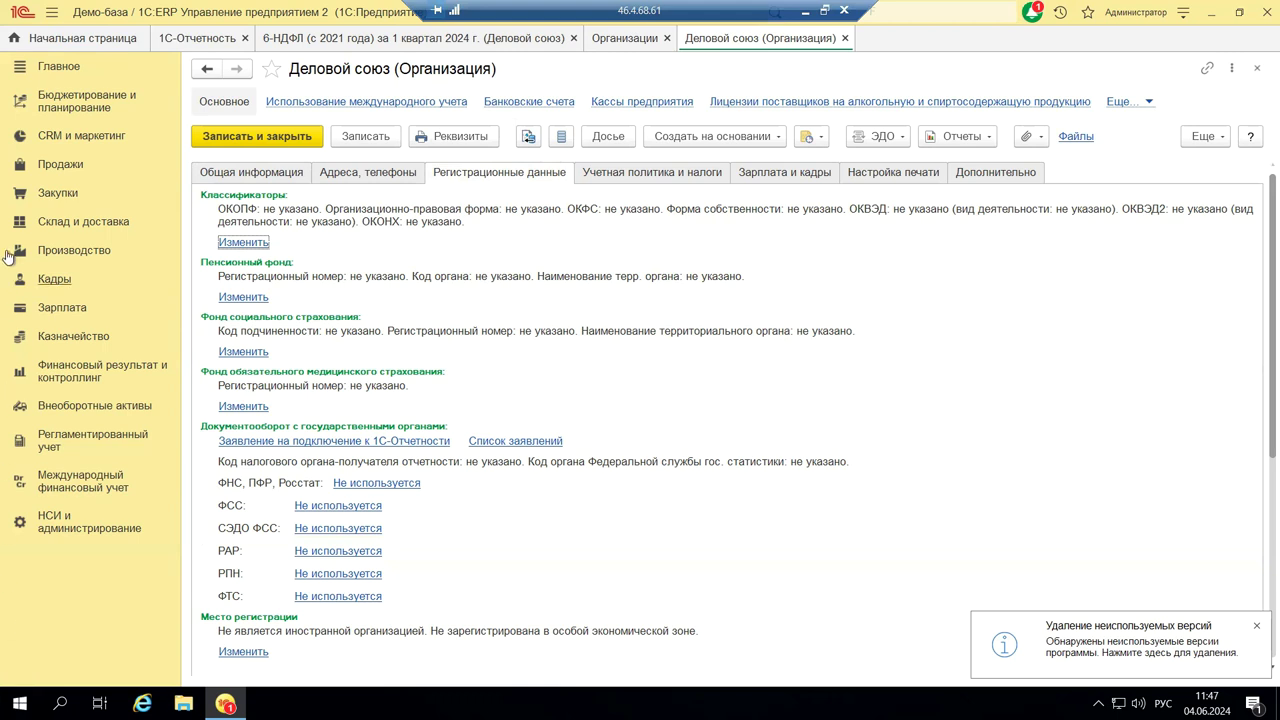
{"action": "left_click", "coordinate": [246, 180]}
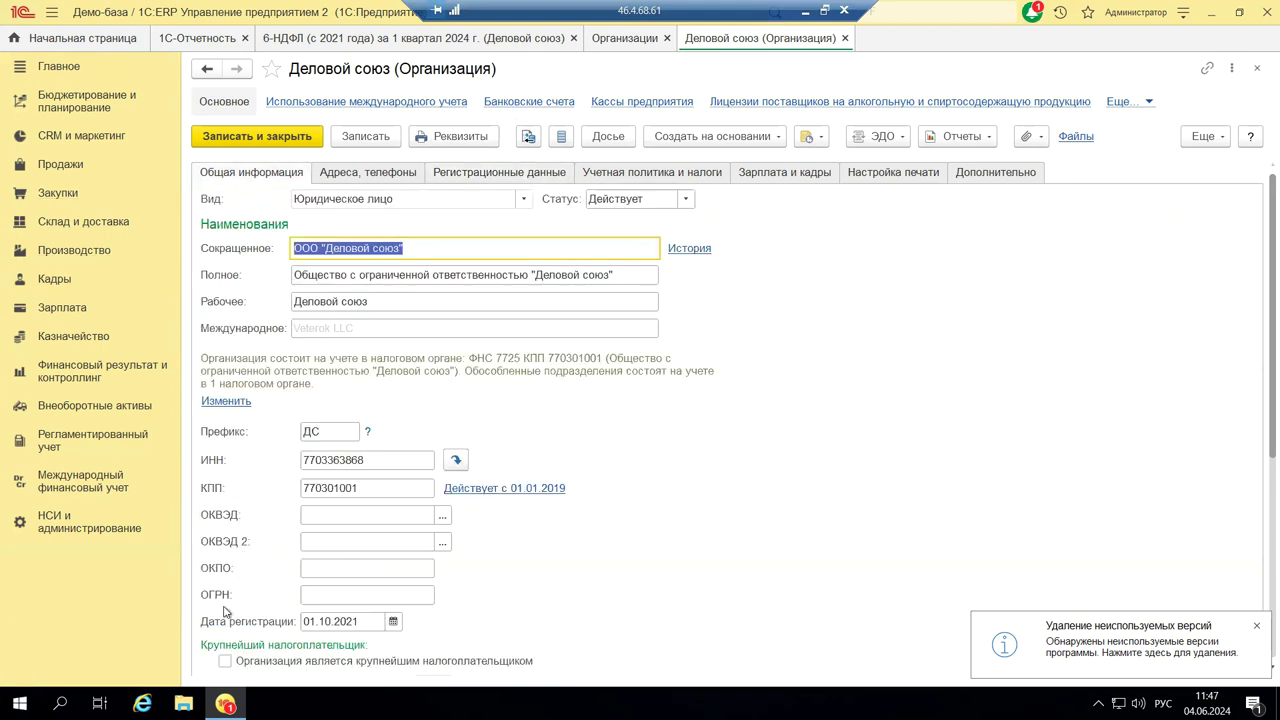
{"action": "left_click", "coordinate": [342, 176]}
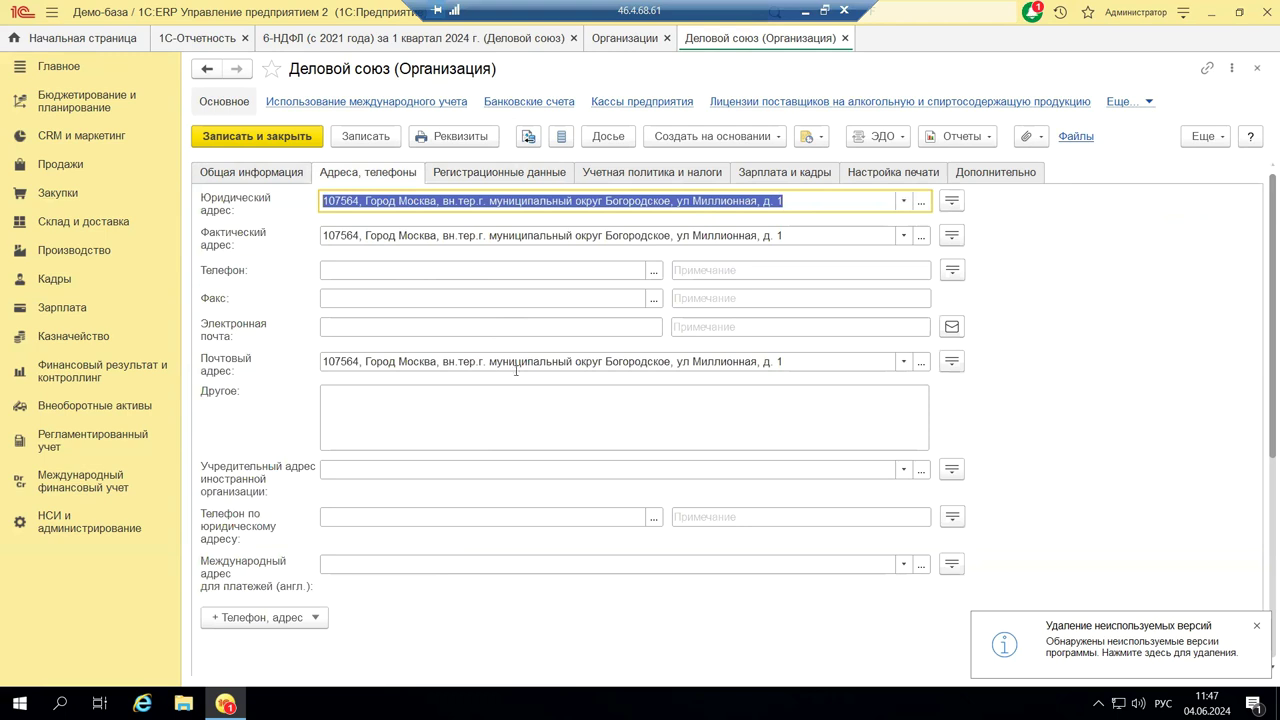
{"action": "left_click", "coordinate": [1257, 68]}
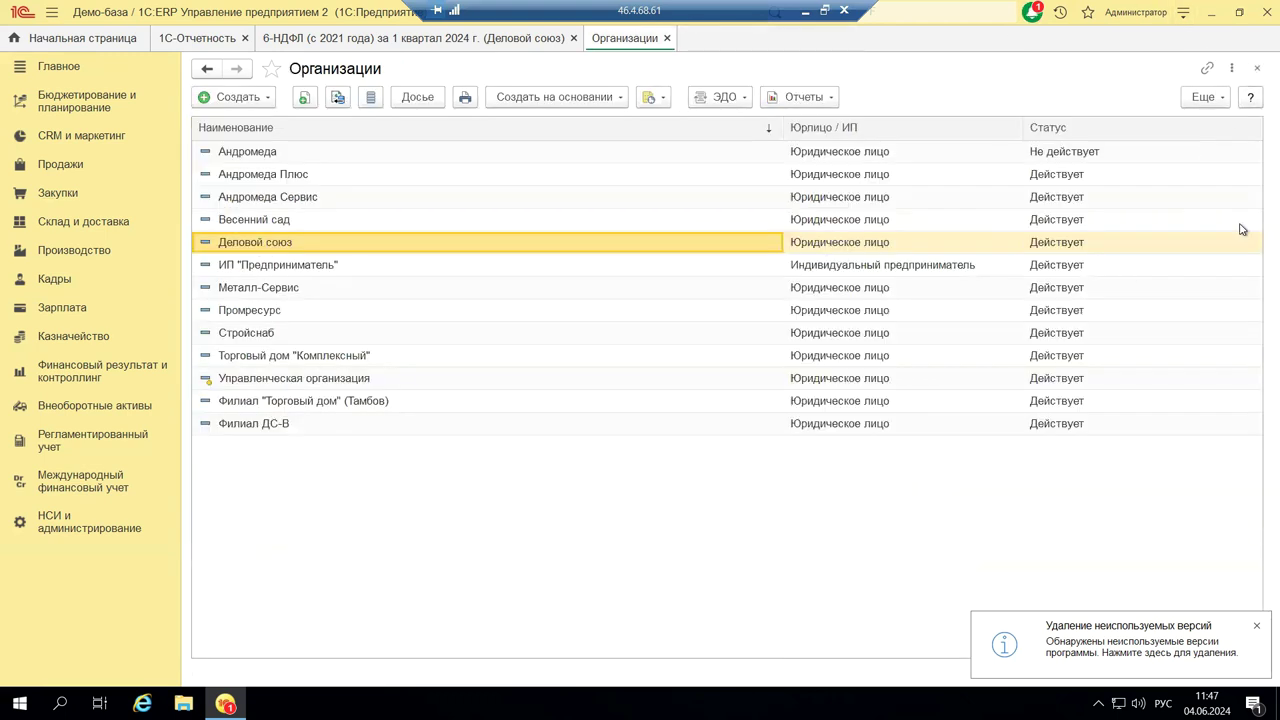
{"action": "left_click", "coordinate": [1259, 69]}
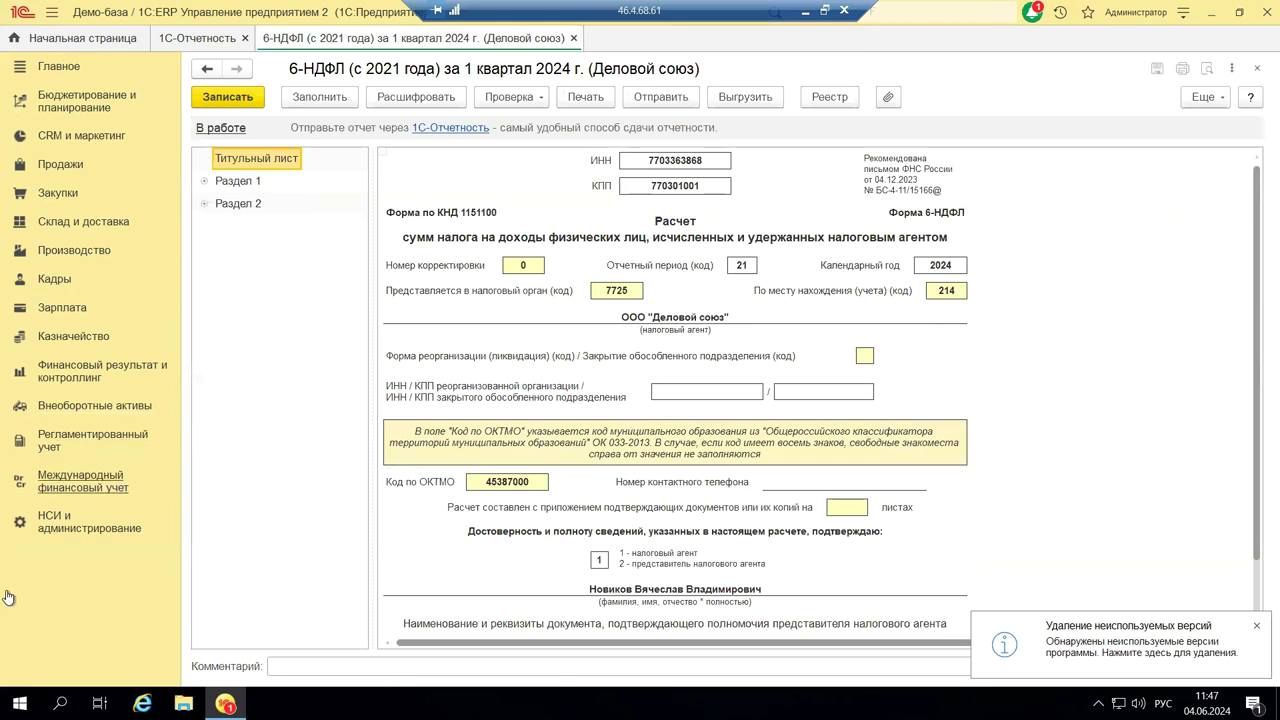
Switch to the PowerPoint presentation, view slides 18 and 21, and return to the 6-НДФЛ report in 1C:ERP
{"action": "left_click", "coordinate": [805, 12]}
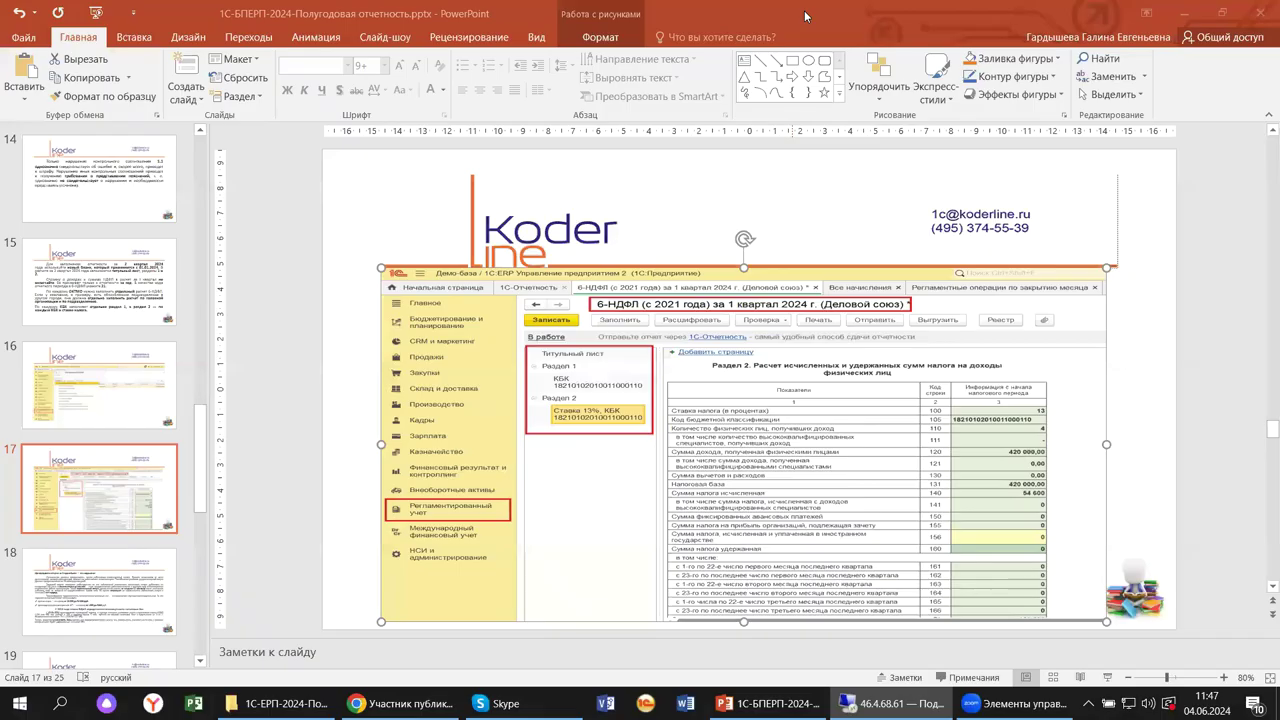
{"action": "left_click", "coordinate": [74, 590]}
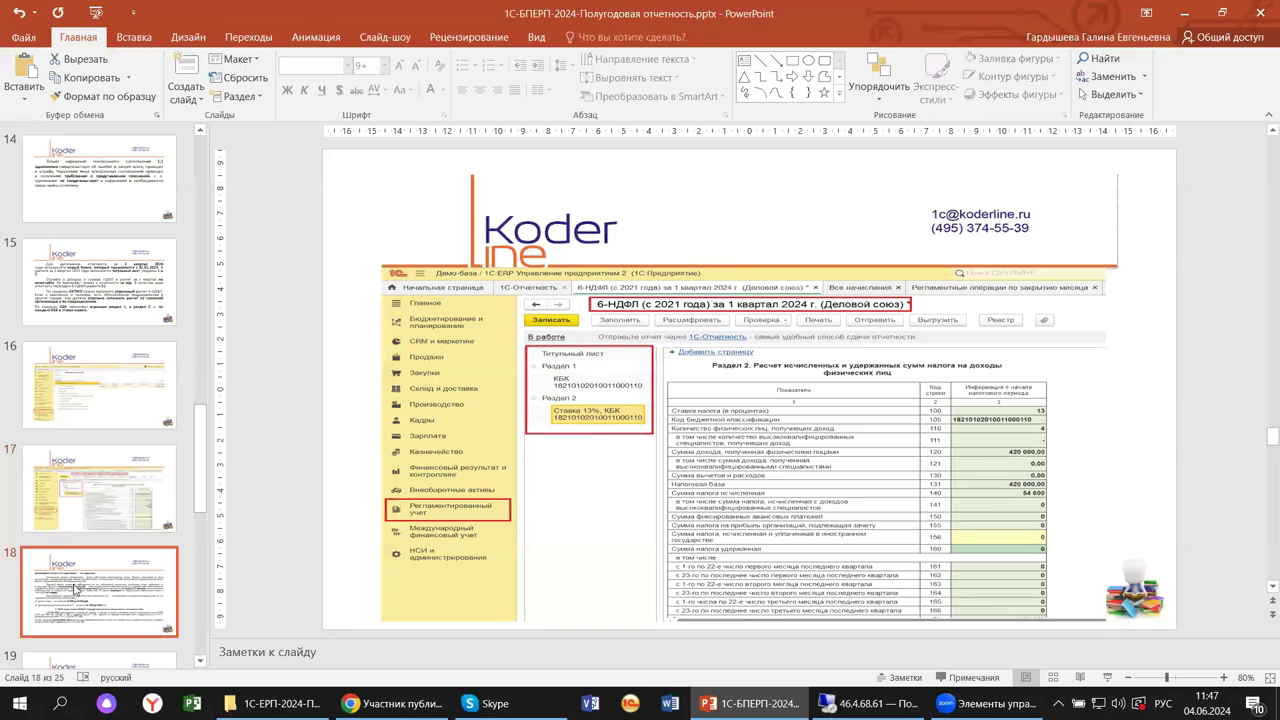
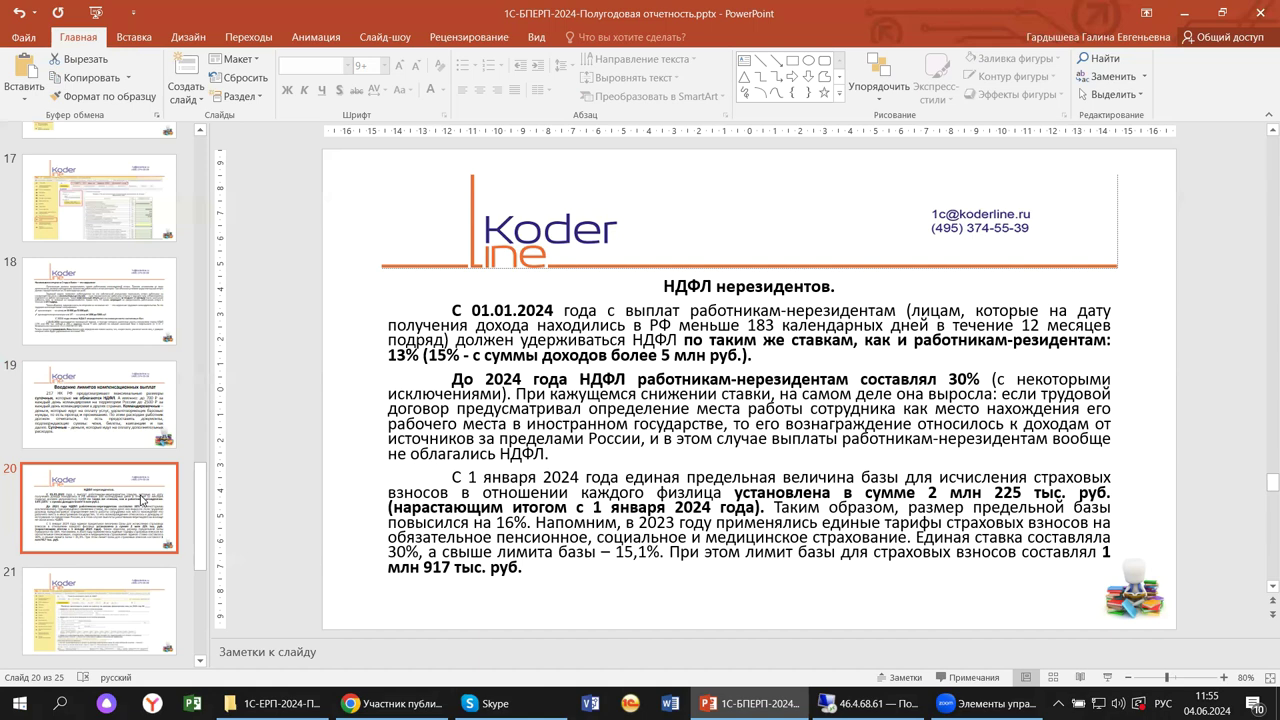
{"action": "left_click", "coordinate": [83, 637]}
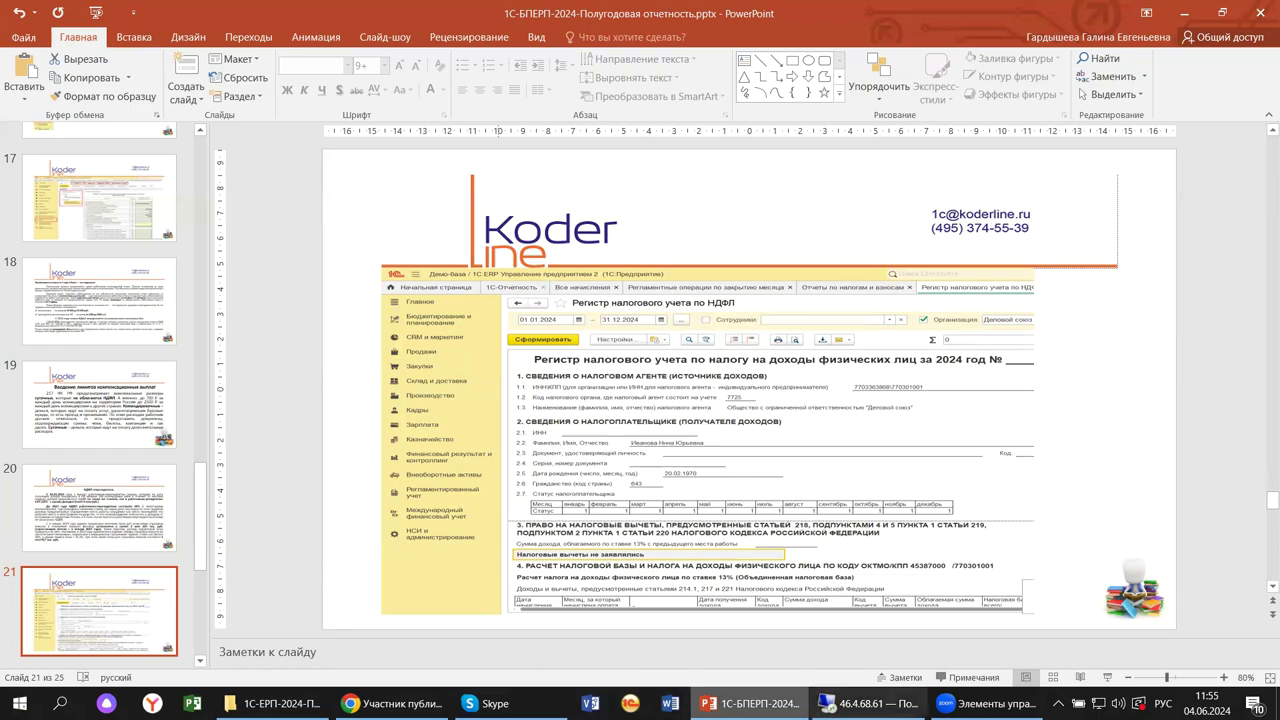
{"action": "left_click", "coordinate": [862, 703]}
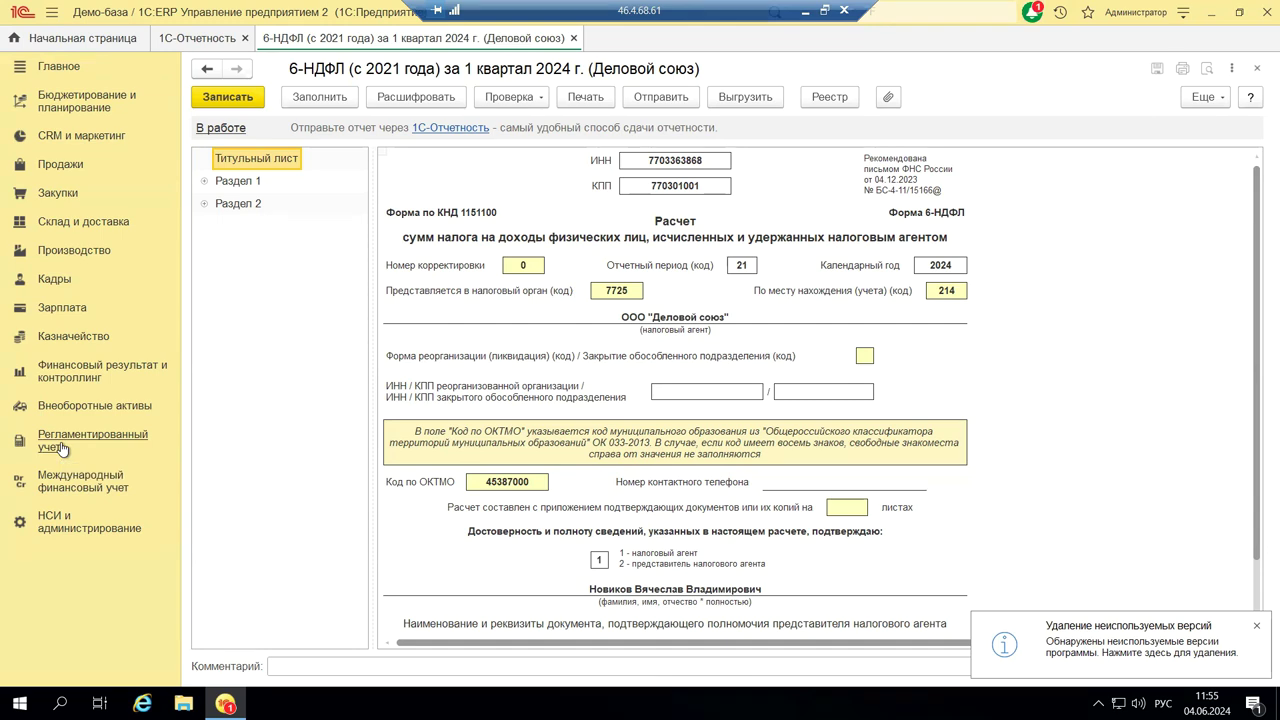
Close the 6-НДФЛ report and open the Сервис 1С:Кабинет сотрудника connection page from the Зарплата section
{"action": "left_click", "coordinate": [1257, 68]}
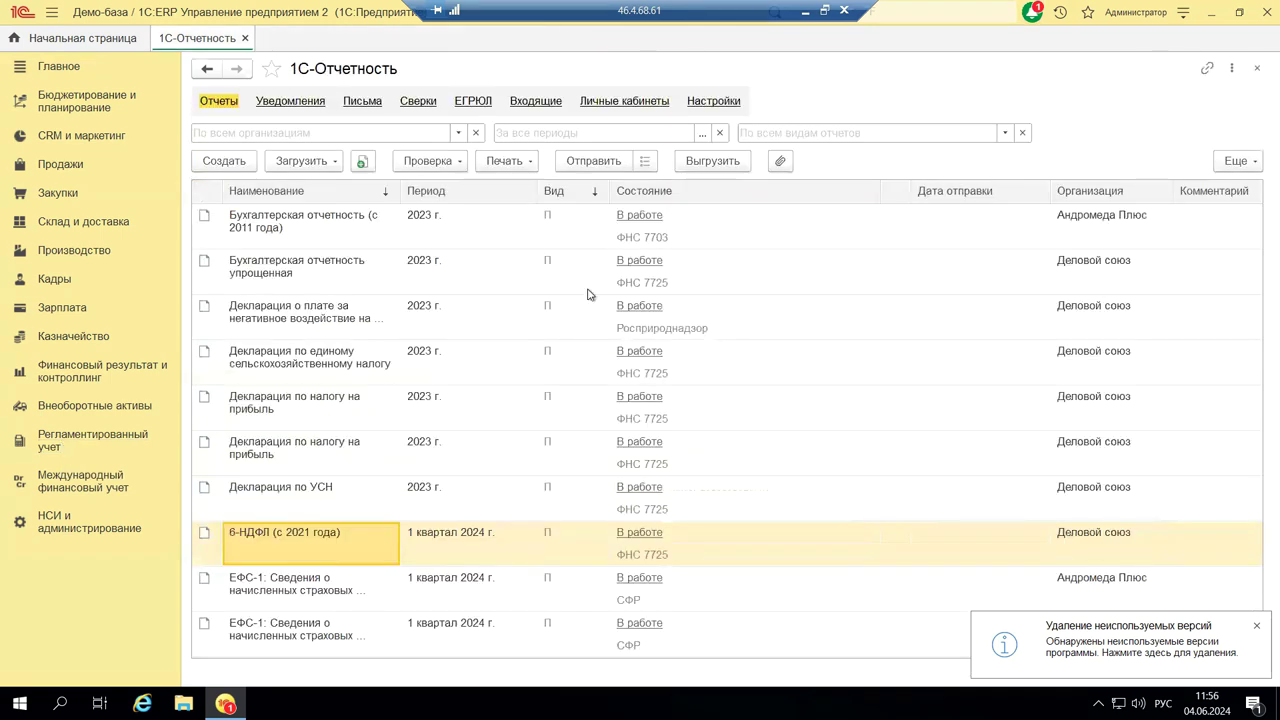
{"action": "left_click", "coordinate": [51, 442]}
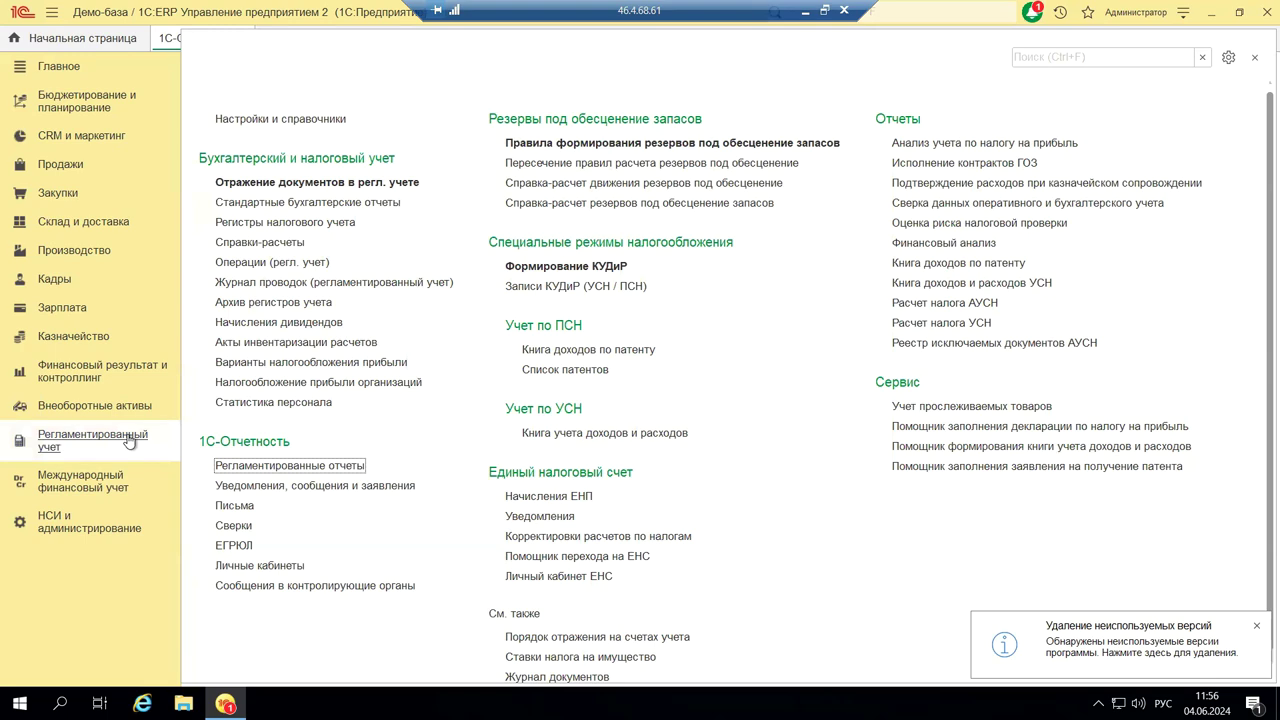
{"action": "left_click", "coordinate": [67, 309]}
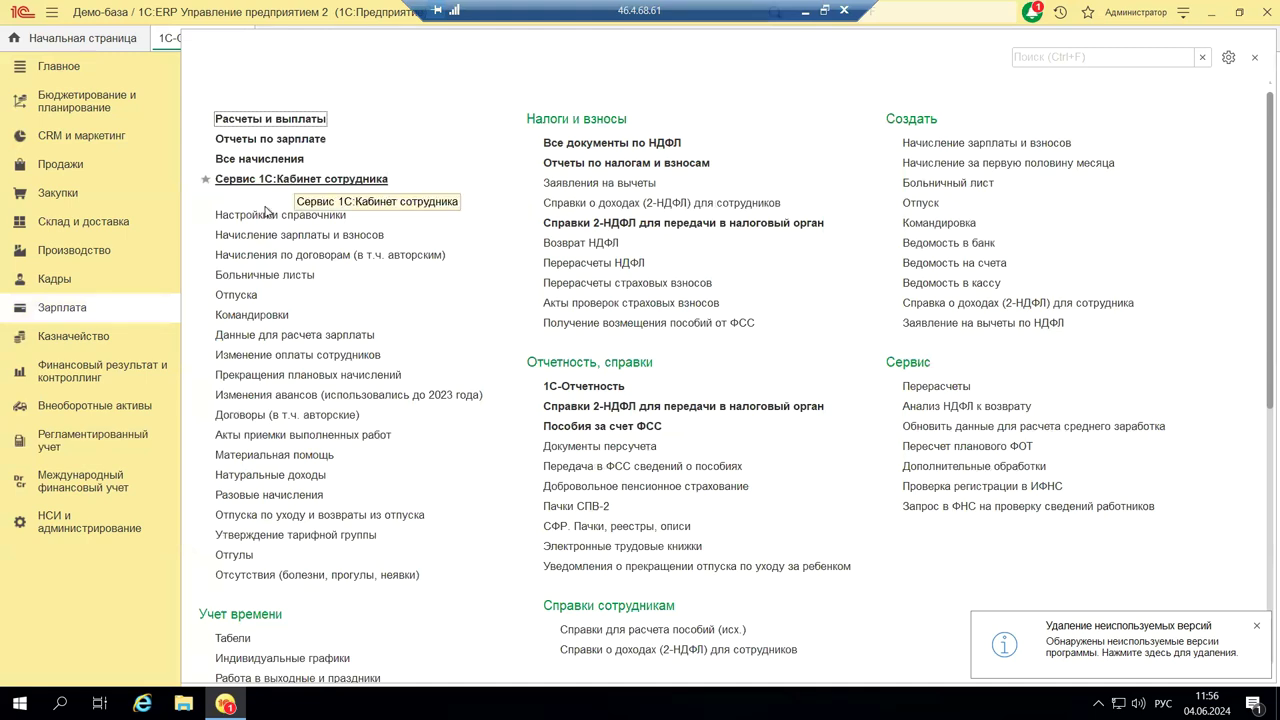
{"action": "left_click", "coordinate": [92, 439]}
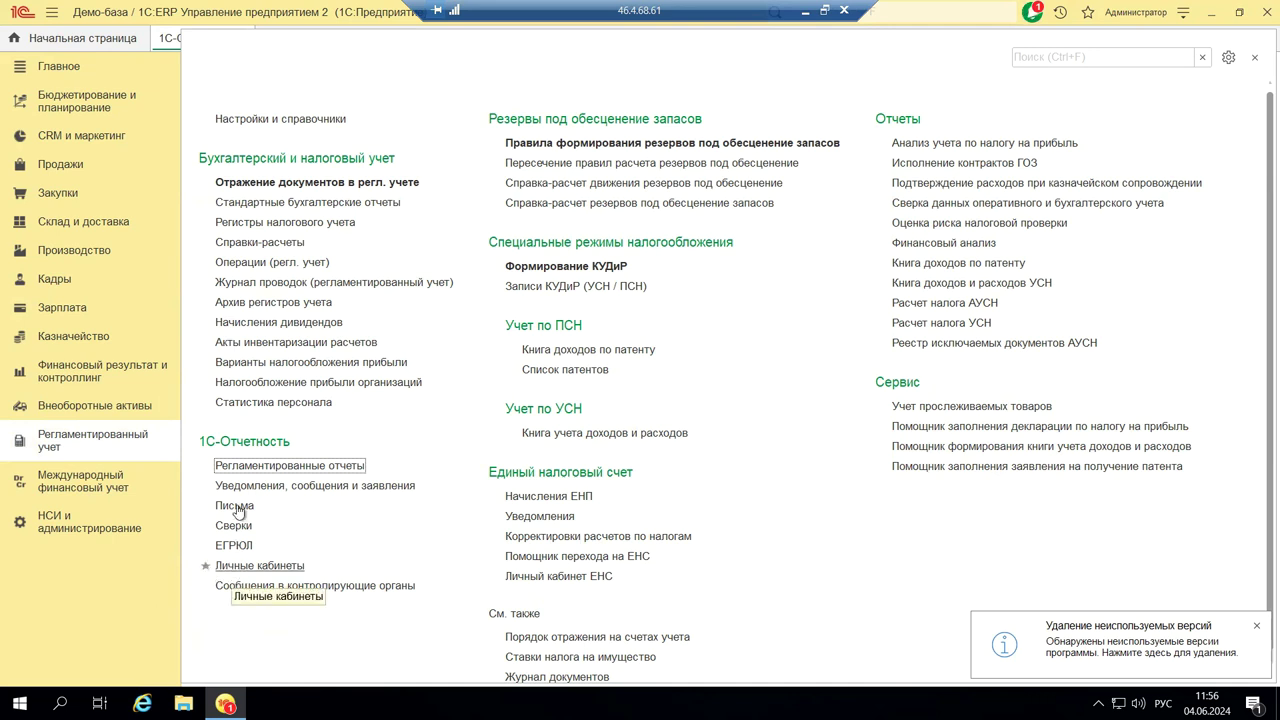
{"action": "left_click", "coordinate": [74, 279]}
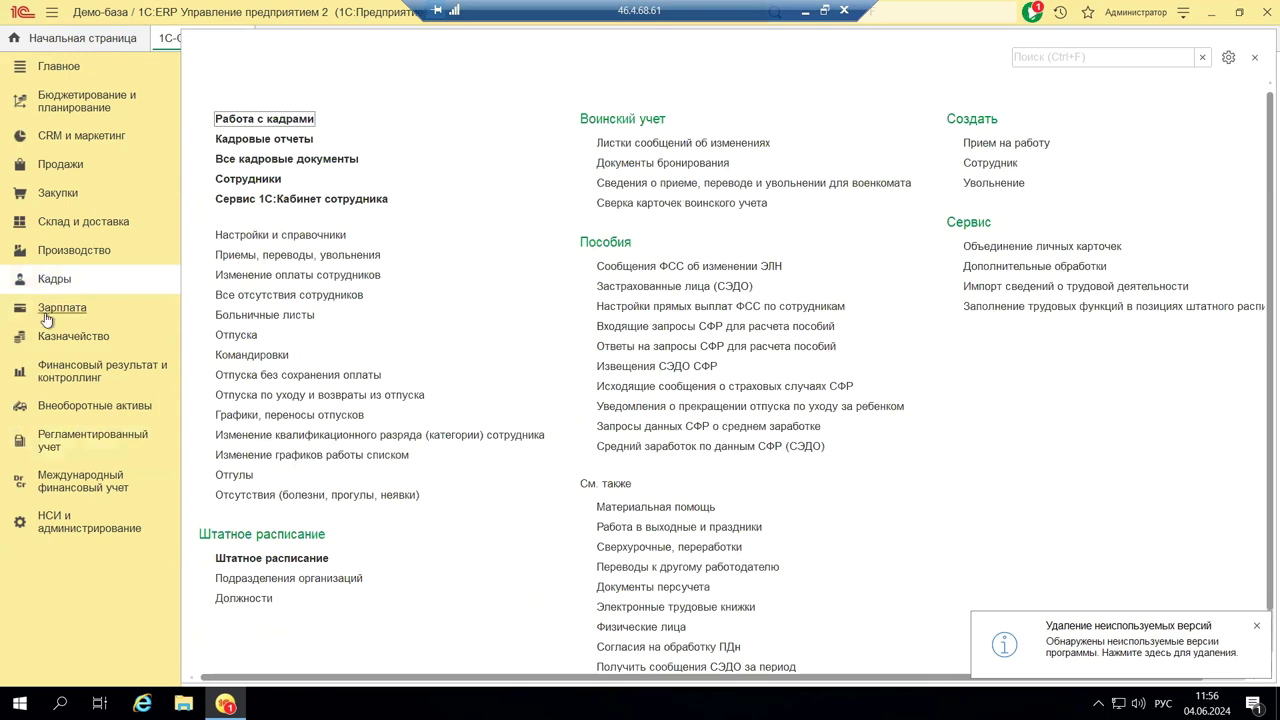
{"action": "left_click", "coordinate": [47, 318]}
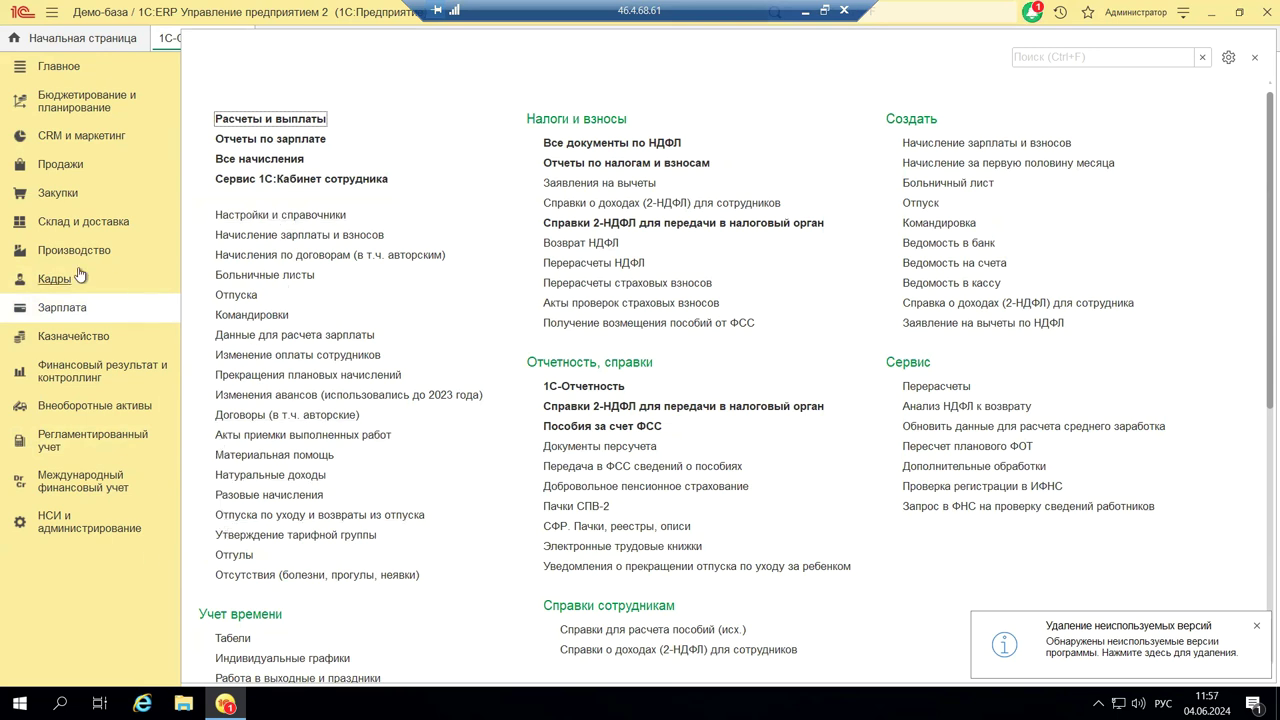
{"action": "left_click", "coordinate": [278, 185]}
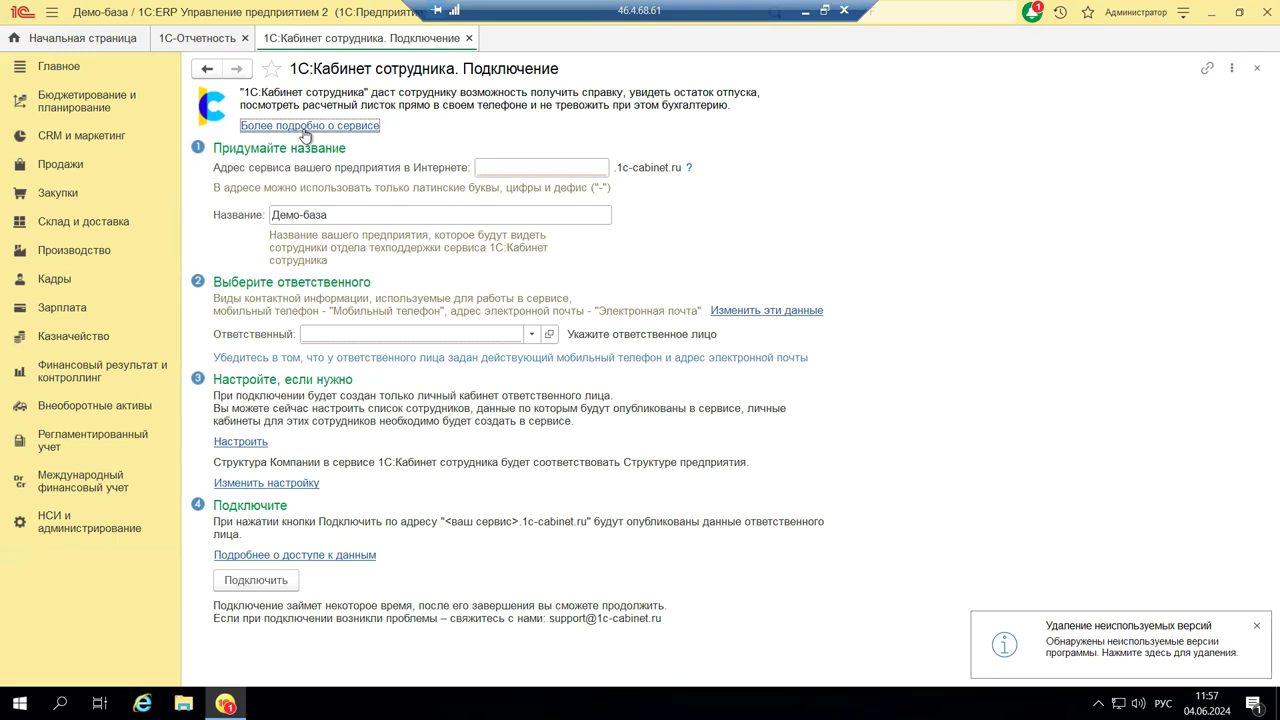
View the help on the allowed service address format and close the 1С:Кабинет сотрудника connection page
{"action": "left_click", "coordinate": [690, 170]}
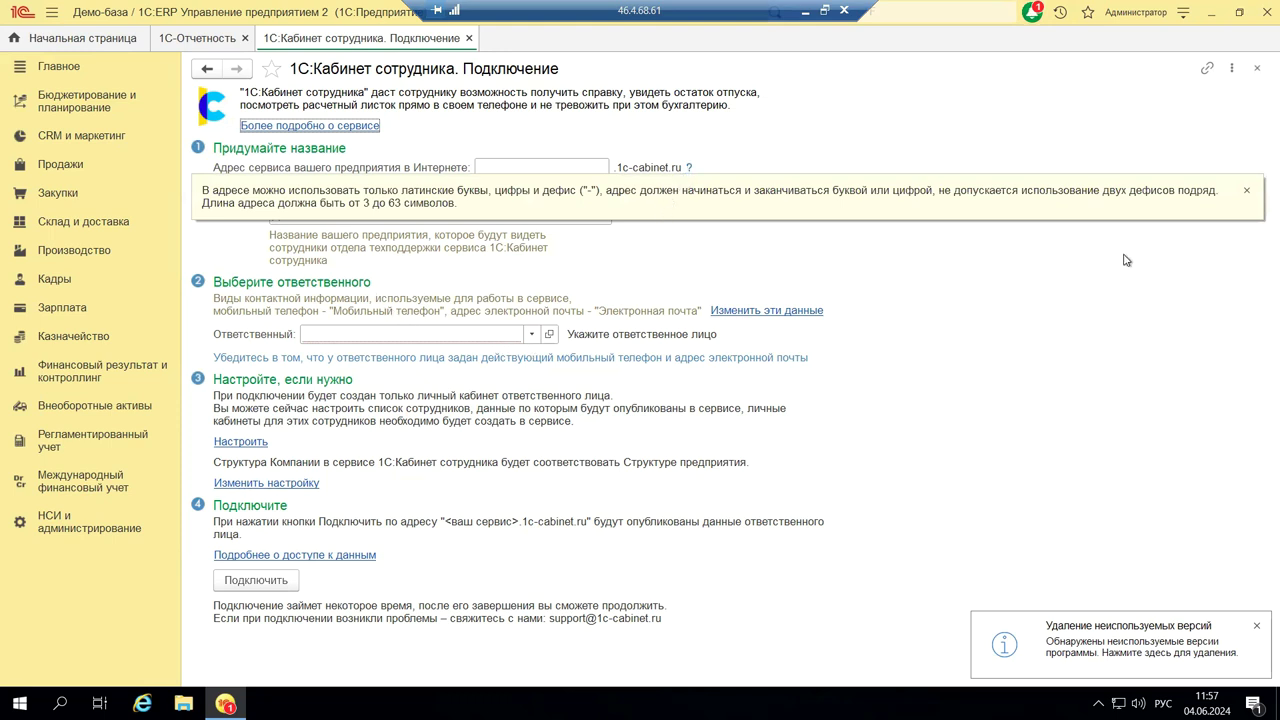
{"action": "left_click", "coordinate": [1249, 190]}
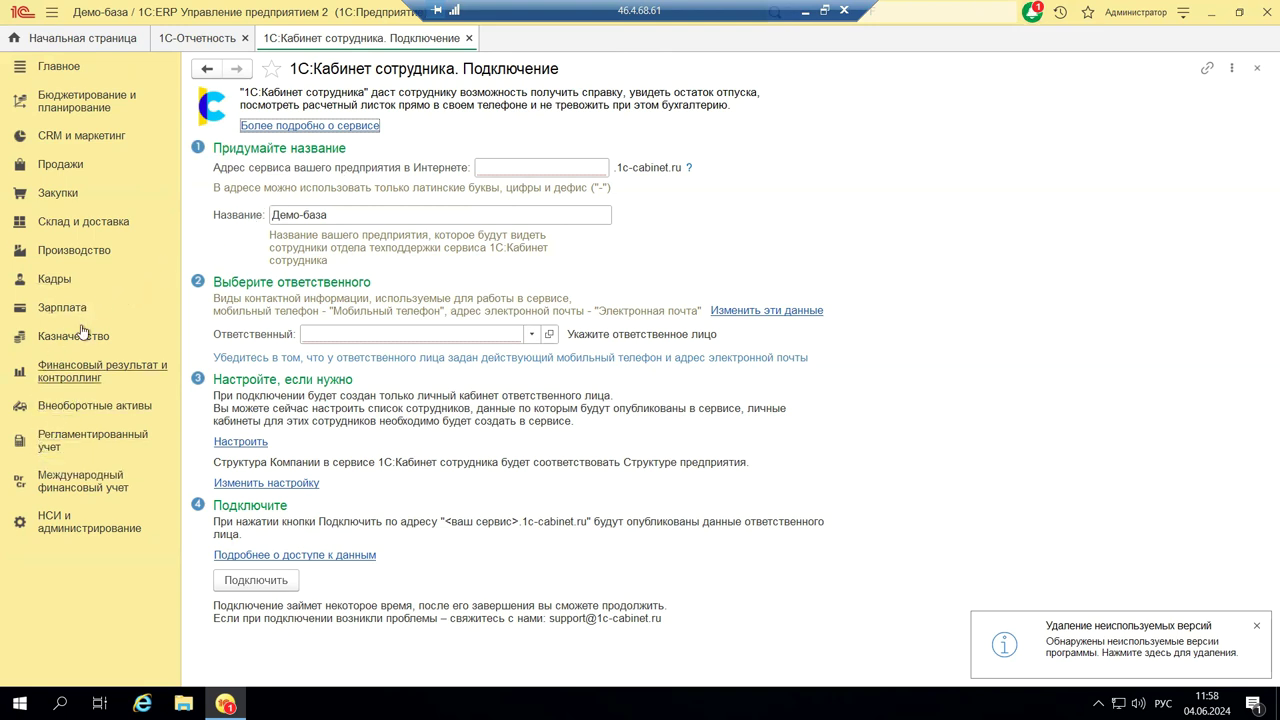
{"action": "left_click", "coordinate": [1259, 68]}
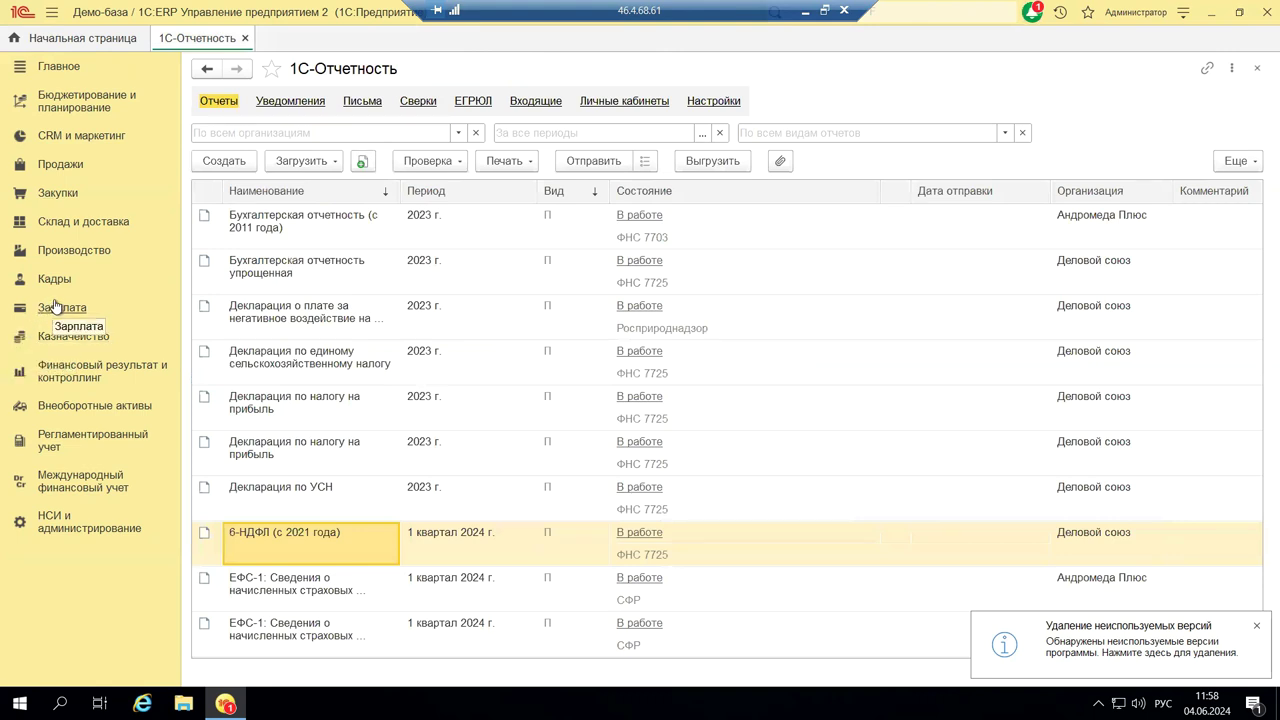
Open Личный кабинет ЕНС from Регламентированный учет and select Деловой союз as the organization
{"action": "left_click", "coordinate": [104, 437]}
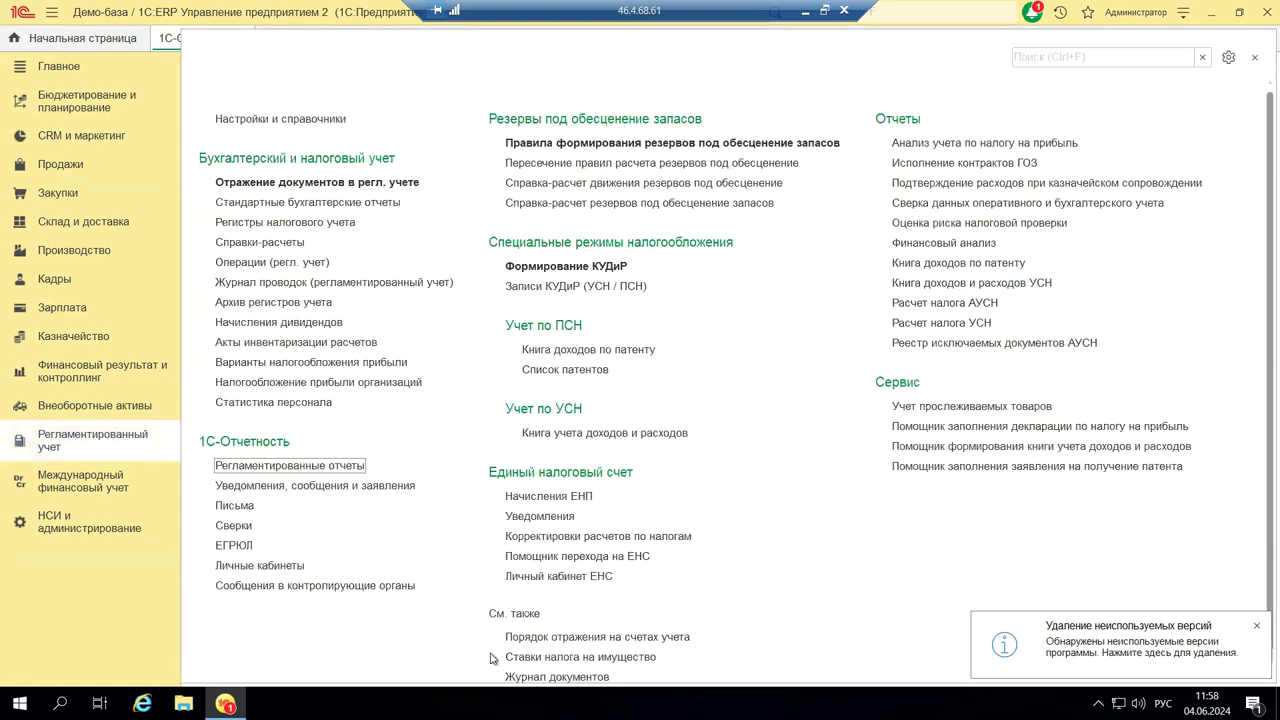
{"action": "left_click", "coordinate": [599, 583]}
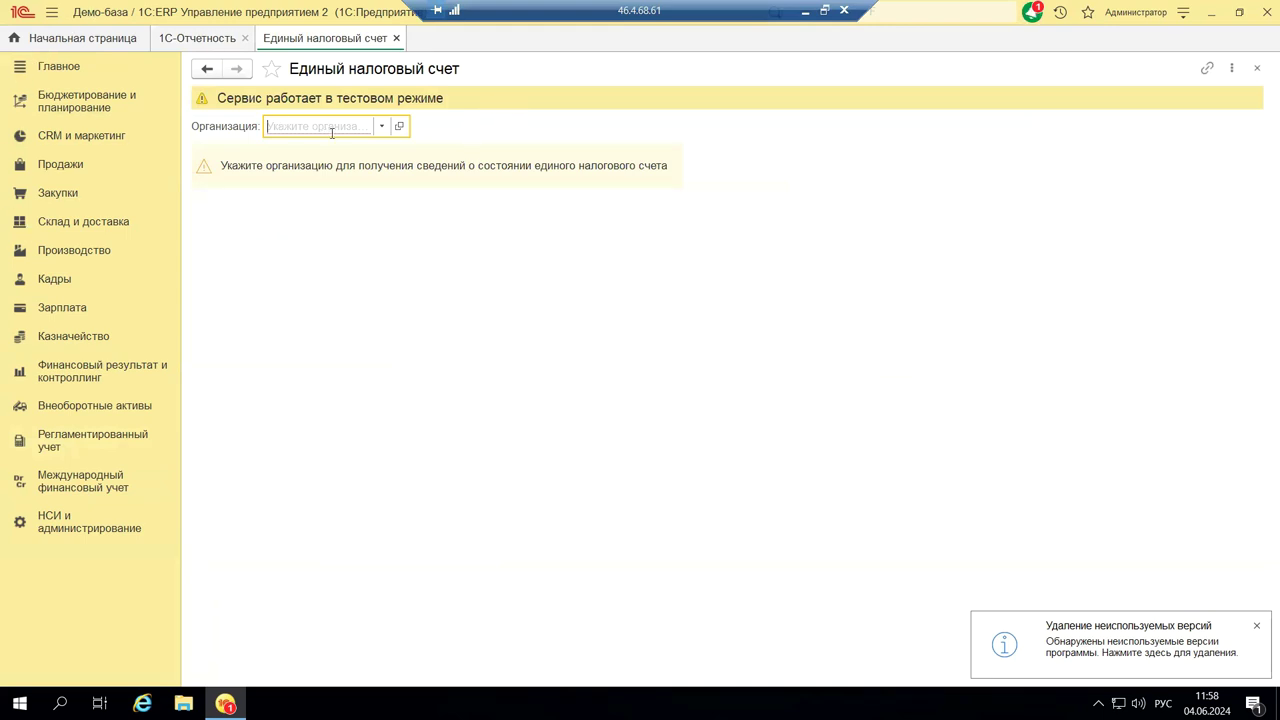
{"action": "left_click", "coordinate": [382, 127]}
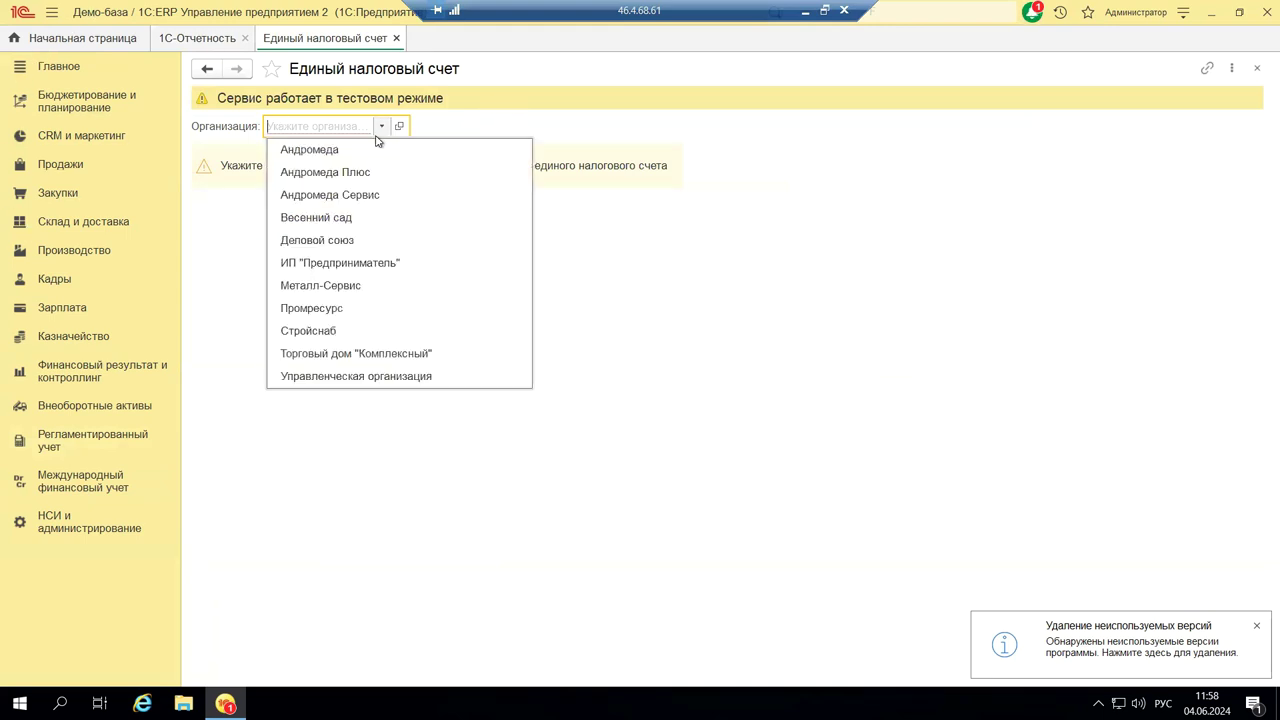
{"action": "left_click", "coordinate": [337, 243]}
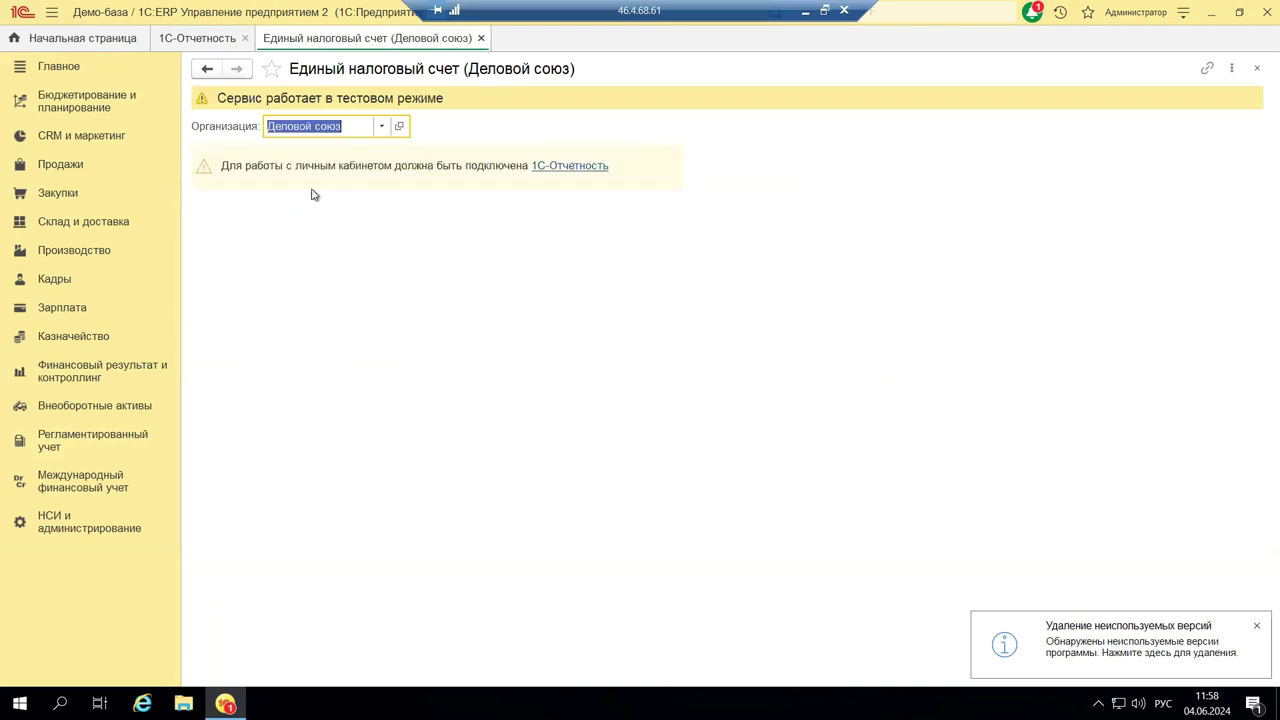
Open the 1С-Отчетность connection application for Деловой союз and try to set the certificate source to В инспекции ФНС
{"action": "left_click", "coordinate": [571, 166]}
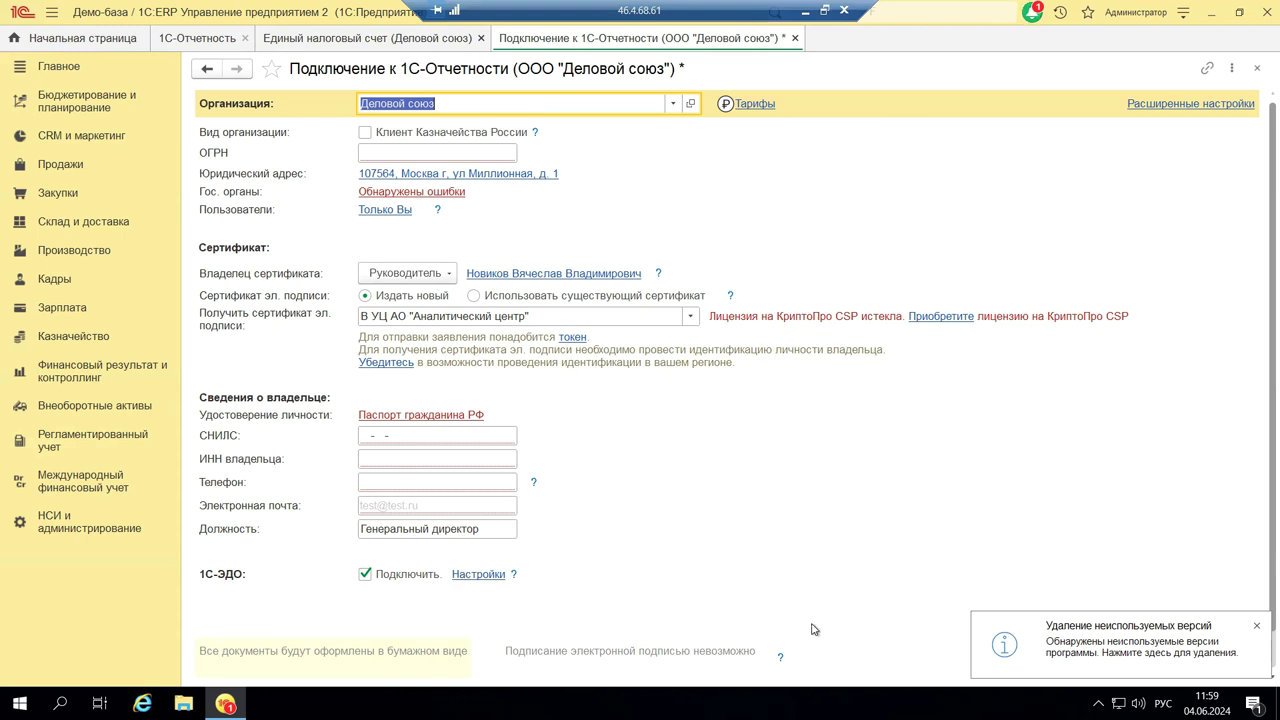
{"action": "scroll", "coordinate": [816, 629], "scroll_direction": "down", "scroll_amount": 1}
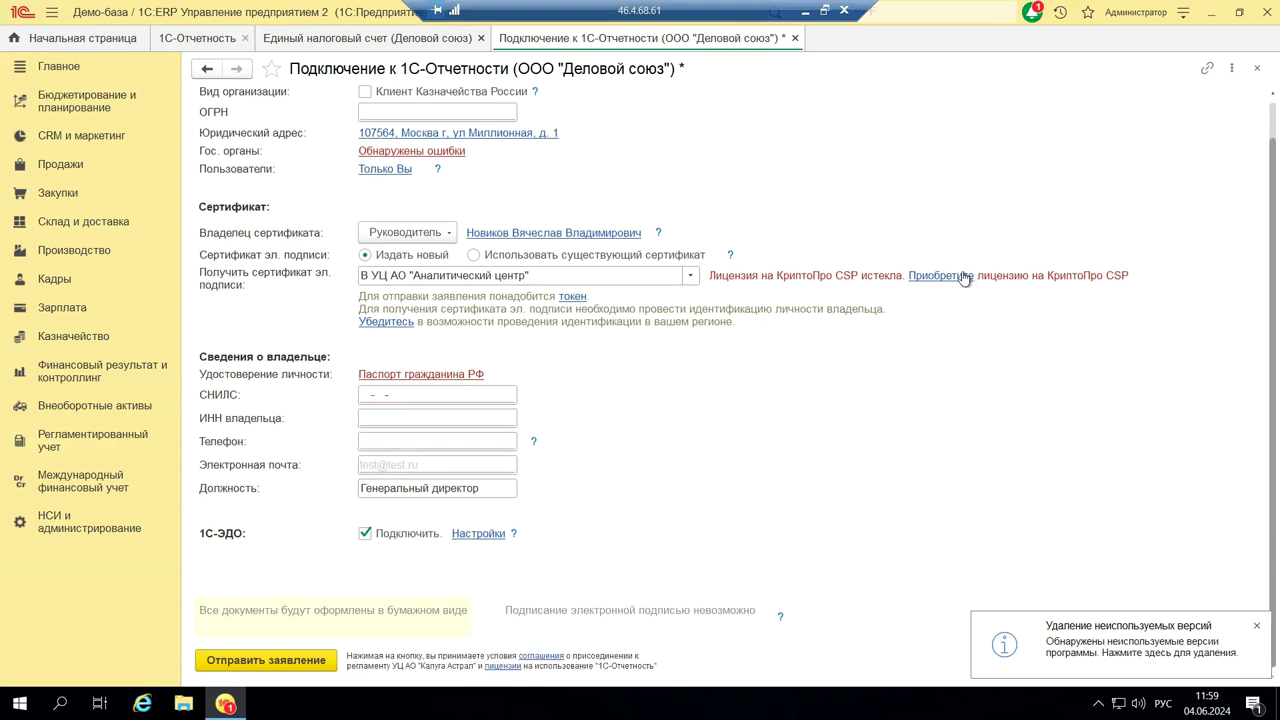
{"action": "left_click", "coordinate": [690, 276]}
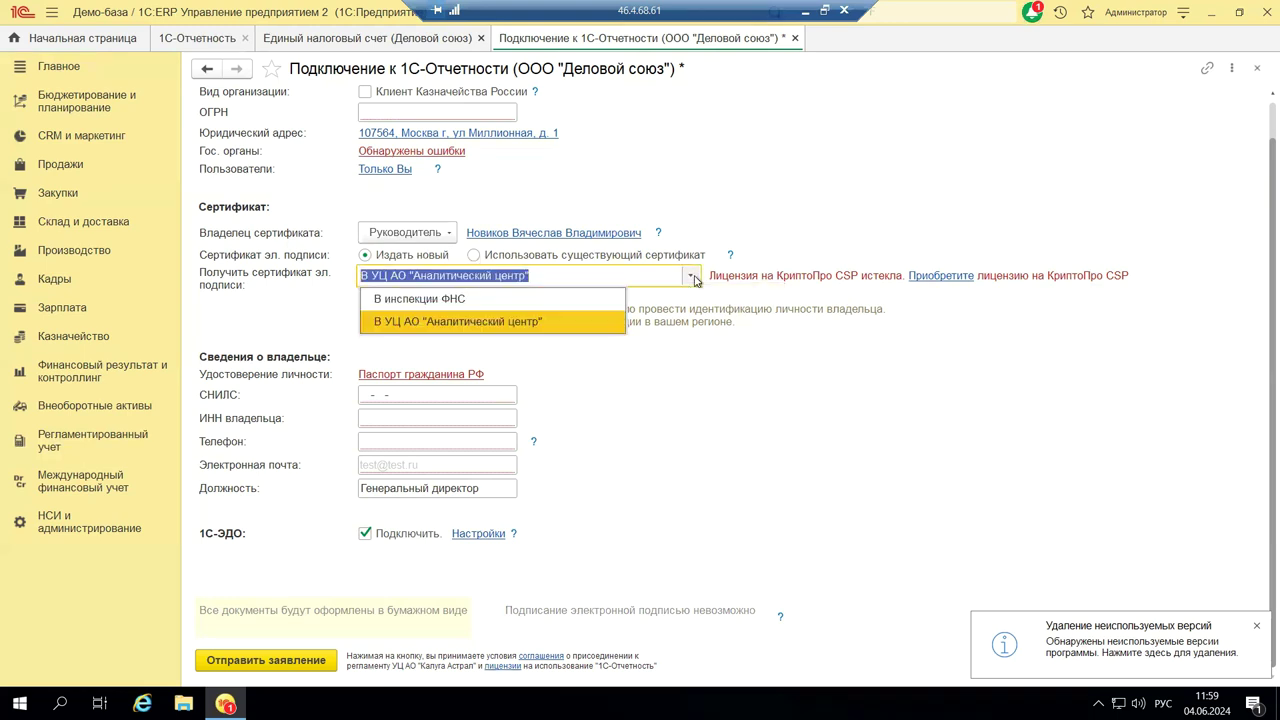
{"action": "left_click", "coordinate": [437, 300]}
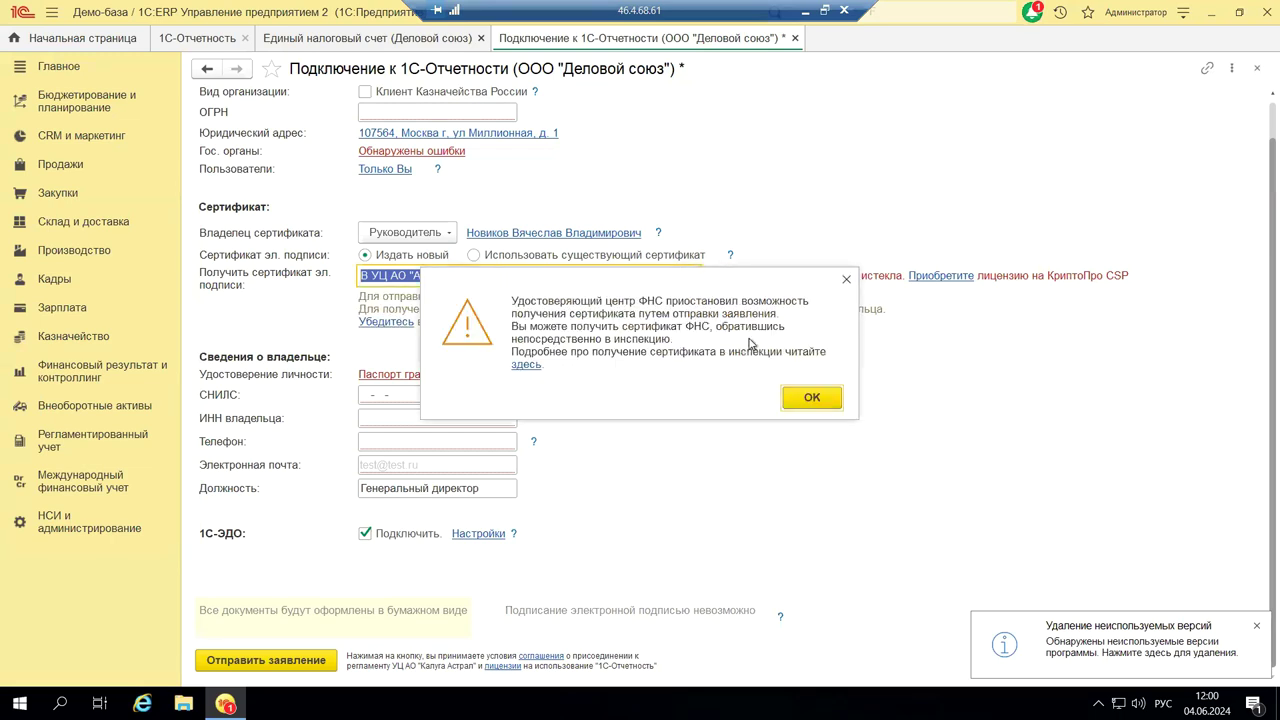
{"action": "left_click", "coordinate": [846, 281]}
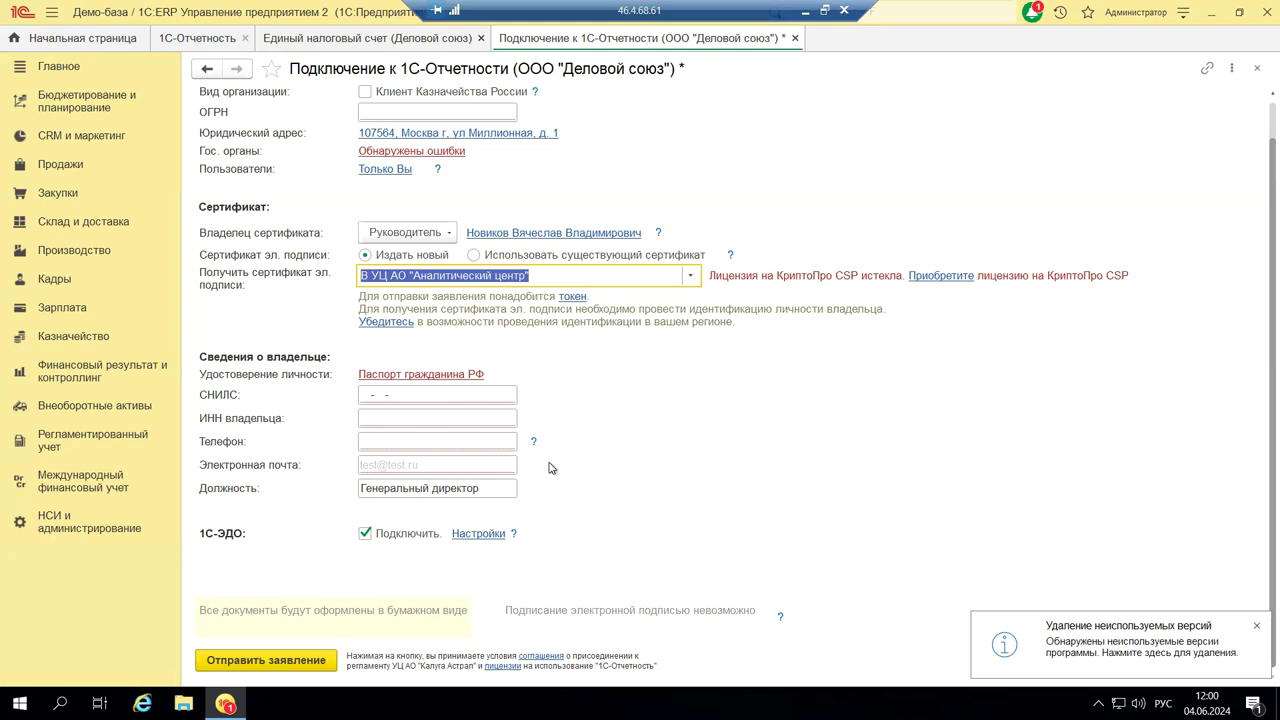
Close the 1С-Отчетность connection application without saving changes, and close the Единый налоговый счет page
{"action": "left_click", "coordinate": [1258, 68]}
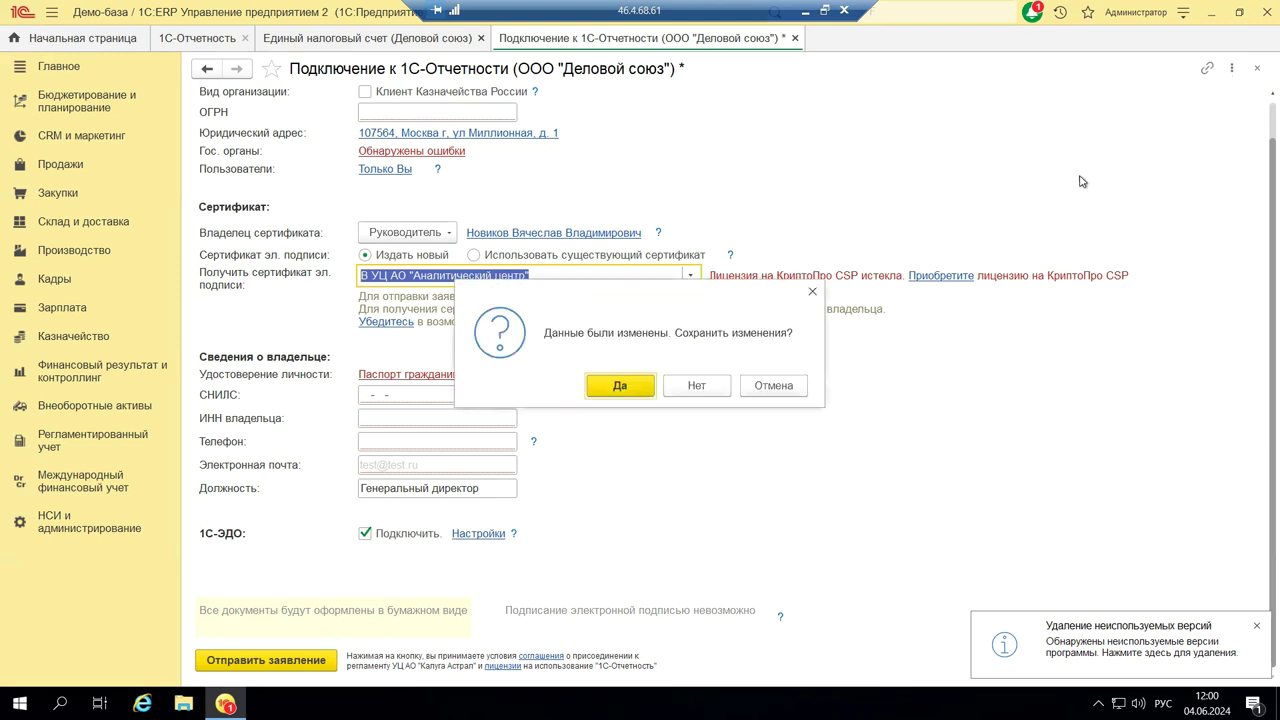
{"action": "left_click", "coordinate": [676, 390]}
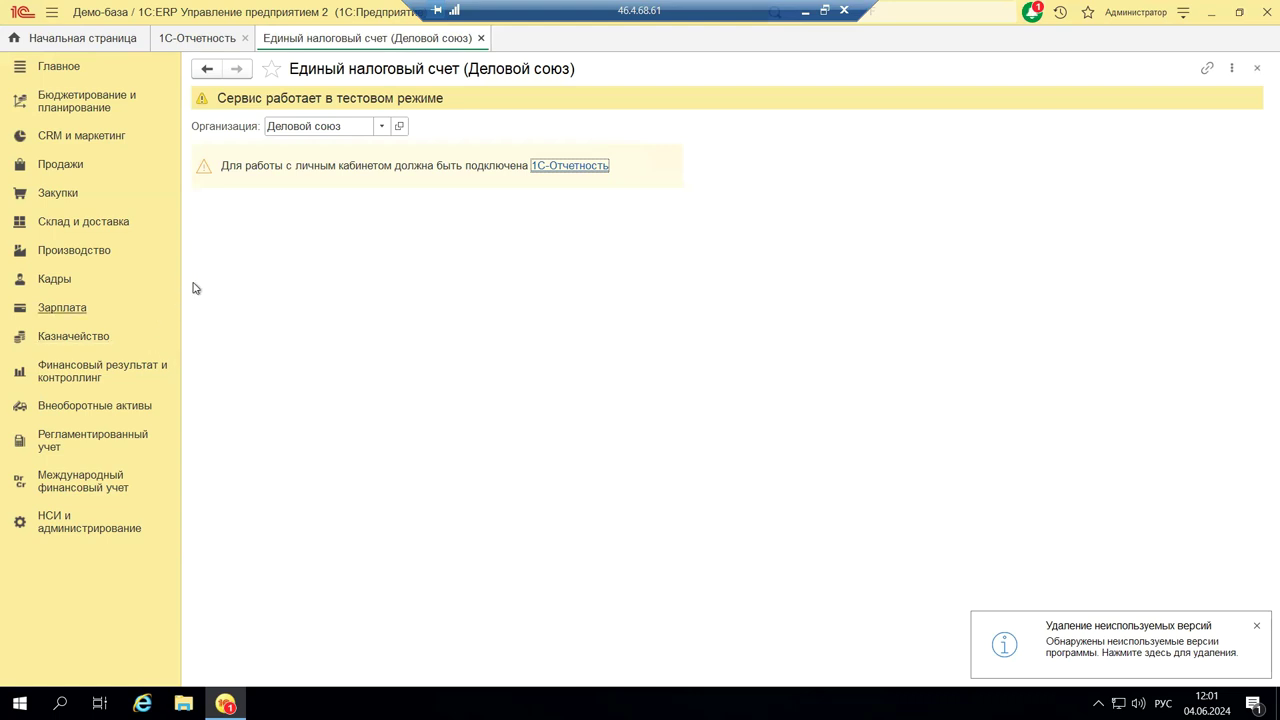
{"action": "left_click", "coordinate": [1257, 69]}
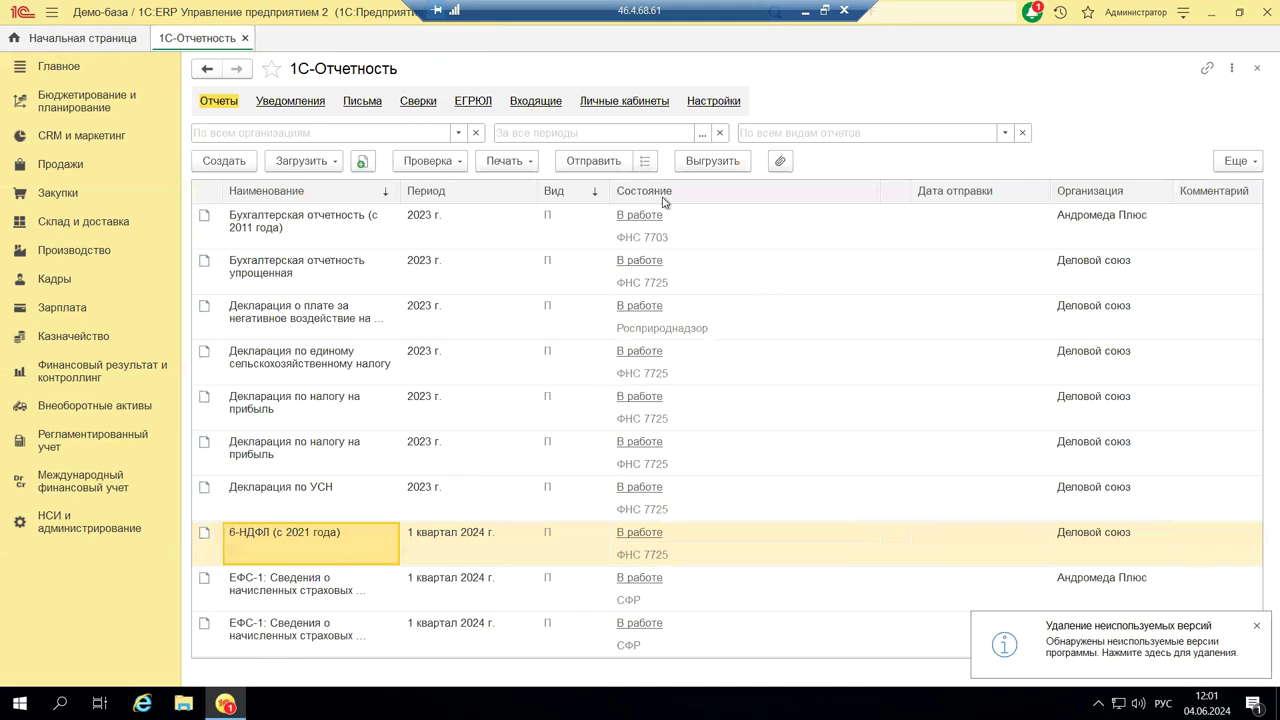
Switch to the PowerPoint presentation and browse the slides following slide 21
{"action": "left_click", "coordinate": [805, 13]}
{"action": "scroll", "coordinate": [155, 311], "scroll_direction": "down", "scroll_amount": 3}
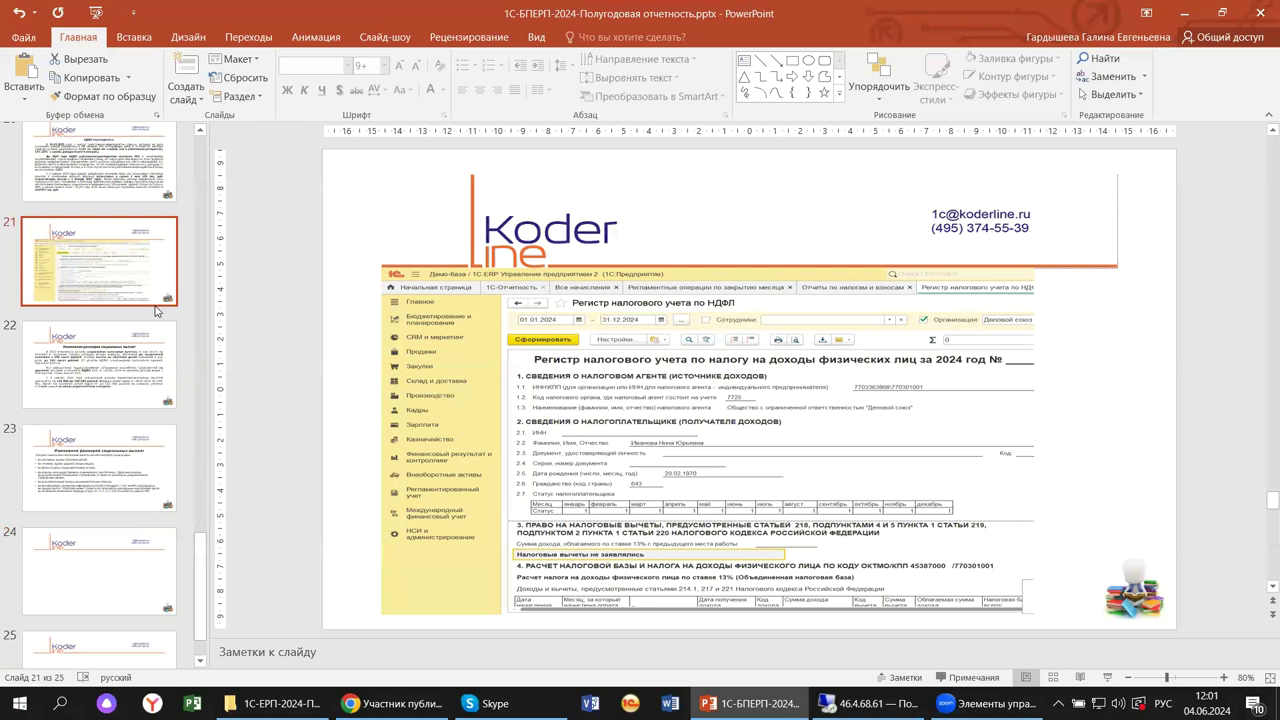